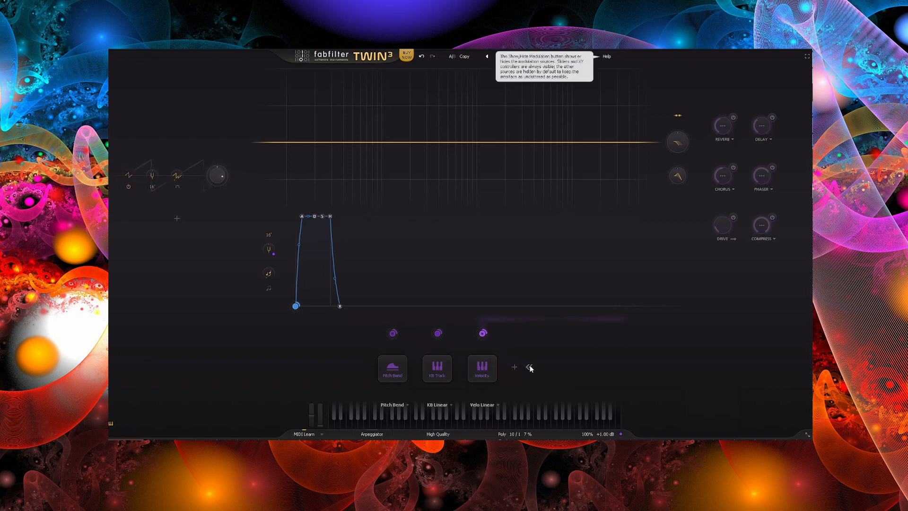
Add two XLFO modulation sources to the modulation section.
click(512, 368)
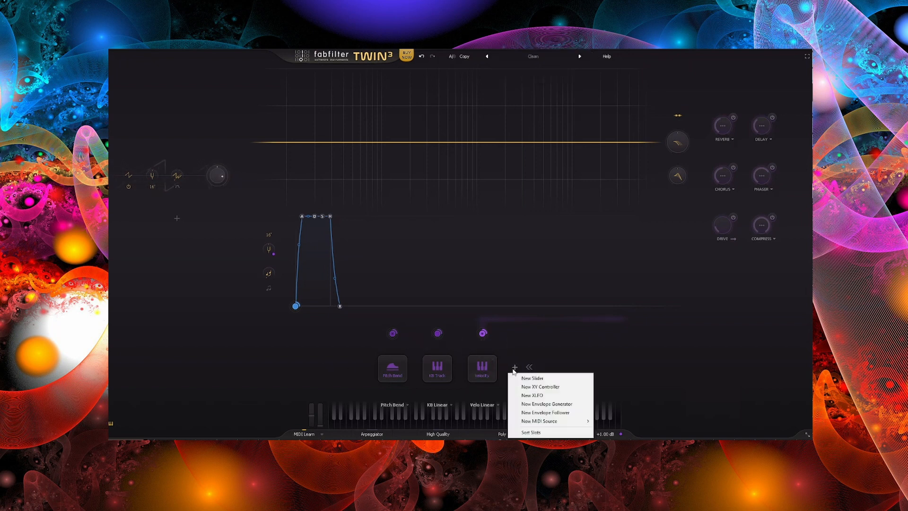
click(551, 395)
click(573, 368)
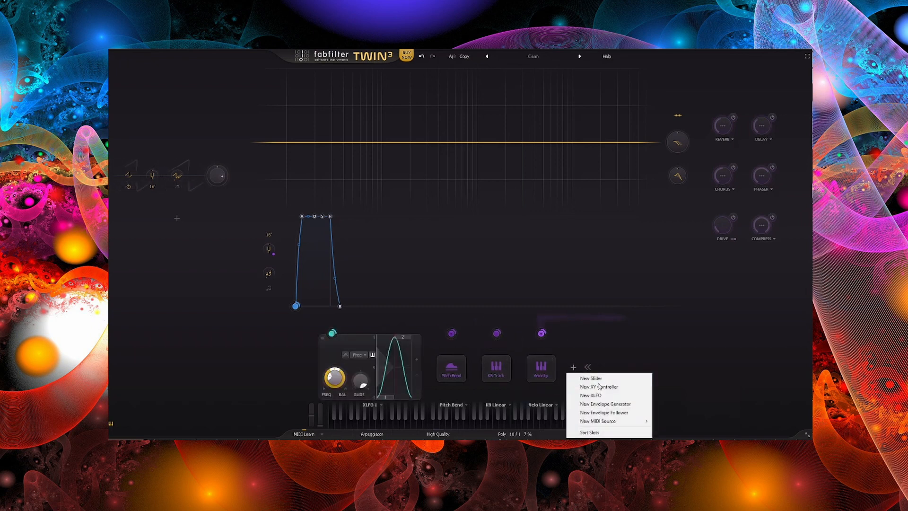
click(591, 395)
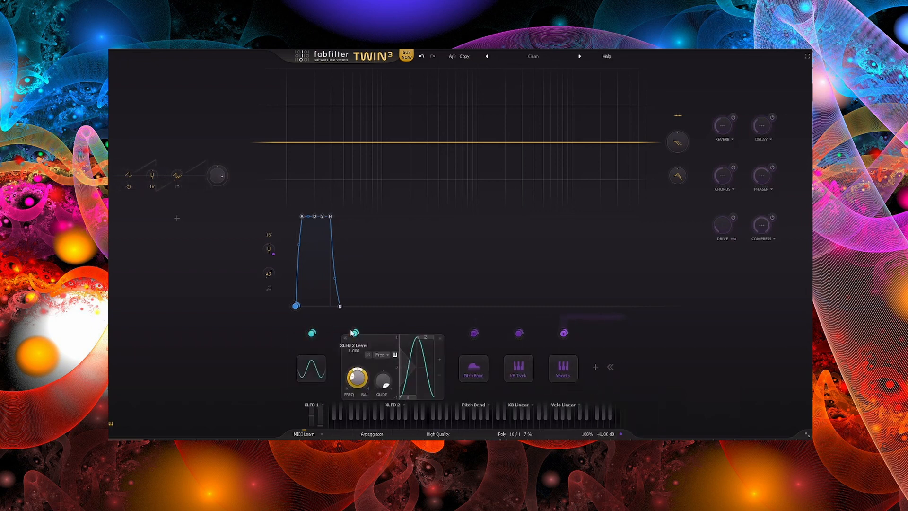
Look at which parameters the Pitch Bend and Velocity sources modulate.
click(474, 334)
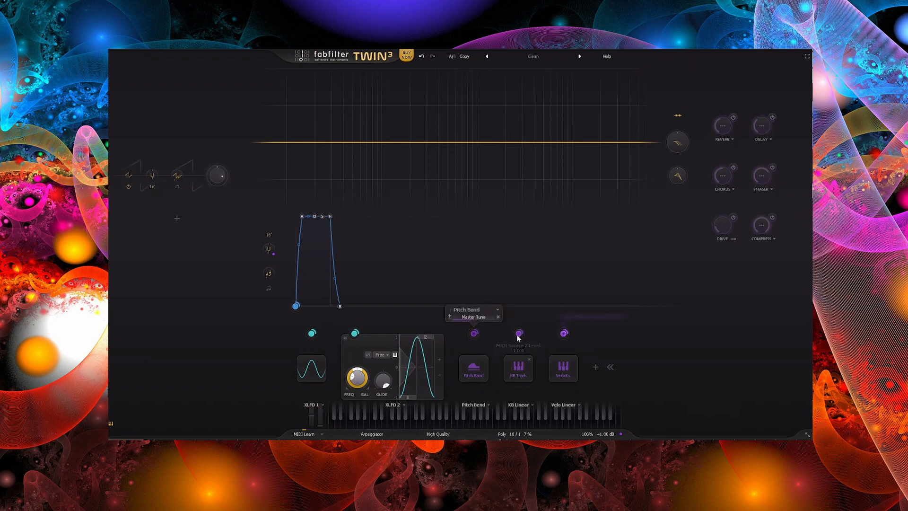
click(564, 334)
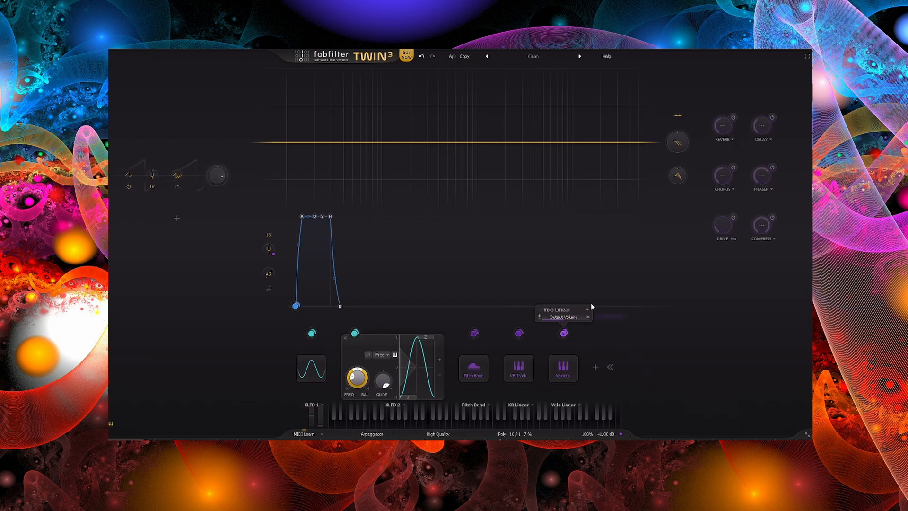
click(472, 318)
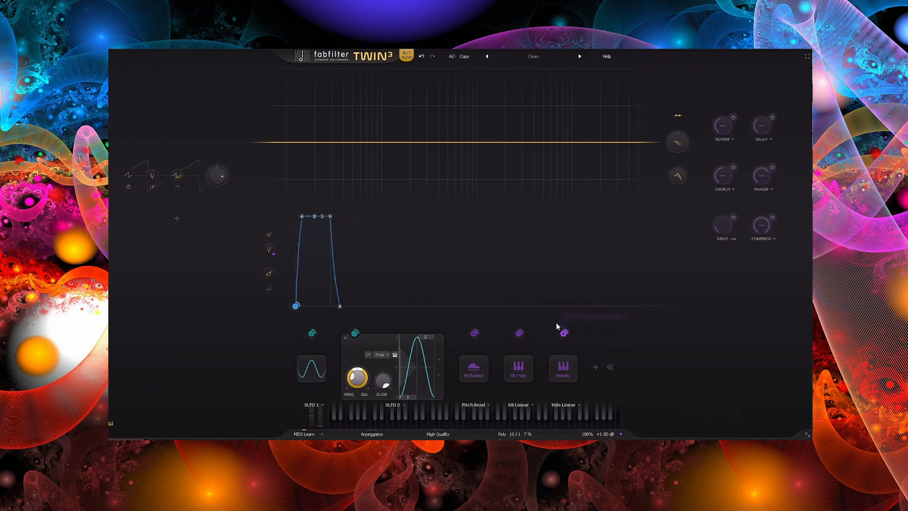
Remove all modulation sources: both XLFOs, Pitch Bend, KB Track and Velocity.
click(439, 338)
click(380, 359)
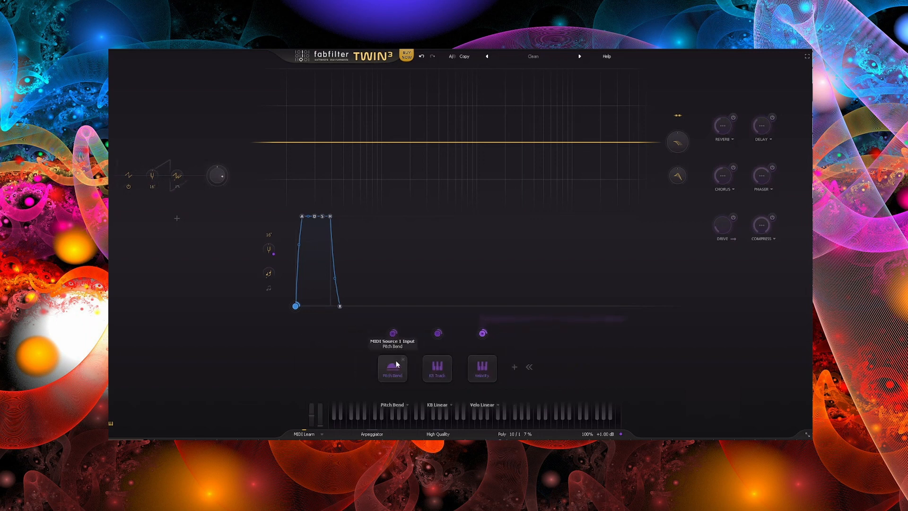
click(403, 360)
click(425, 360)
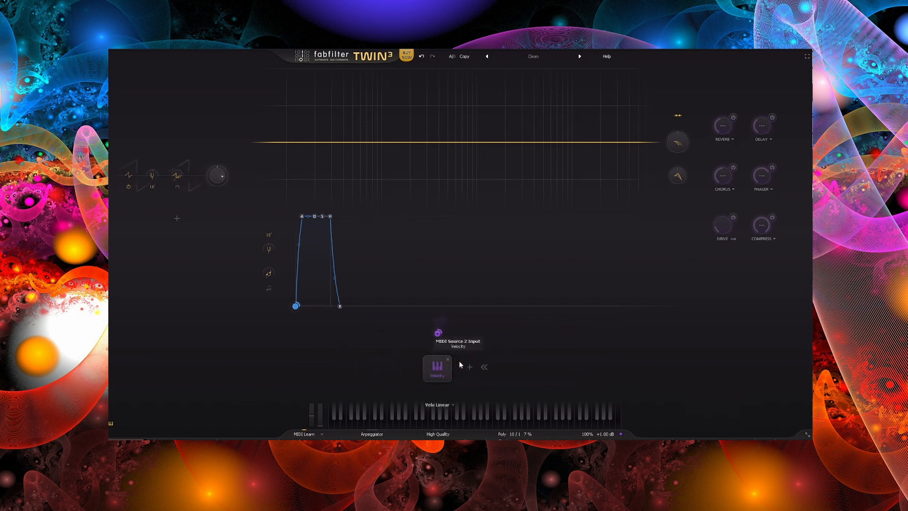
click(445, 360)
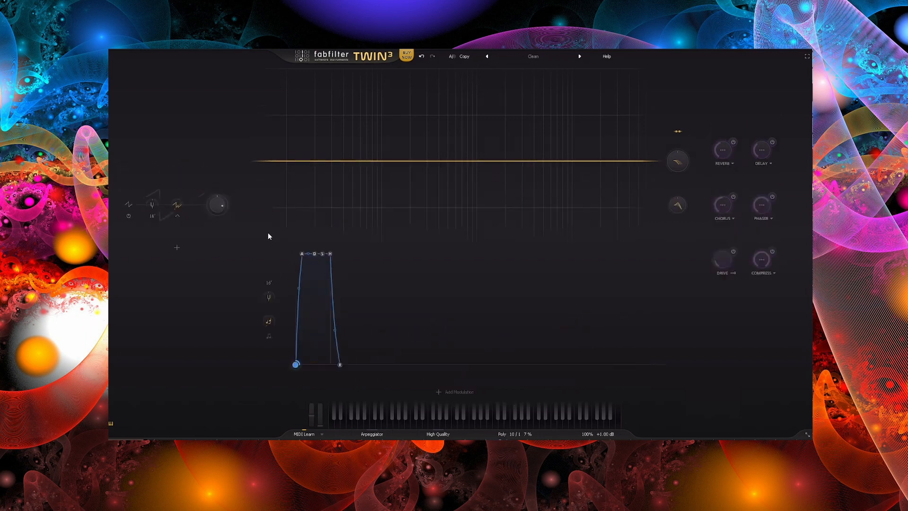
Add three more oscillators below the existing one.
click(177, 249)
click(178, 279)
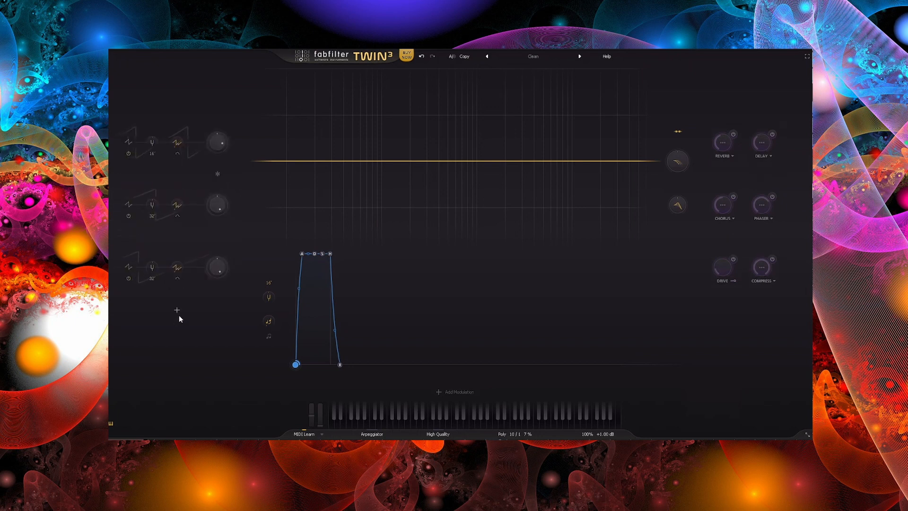
click(178, 312)
Look over the available waveforms for the first and fourth oscillators, keeping Sawtooth.
click(128, 122)
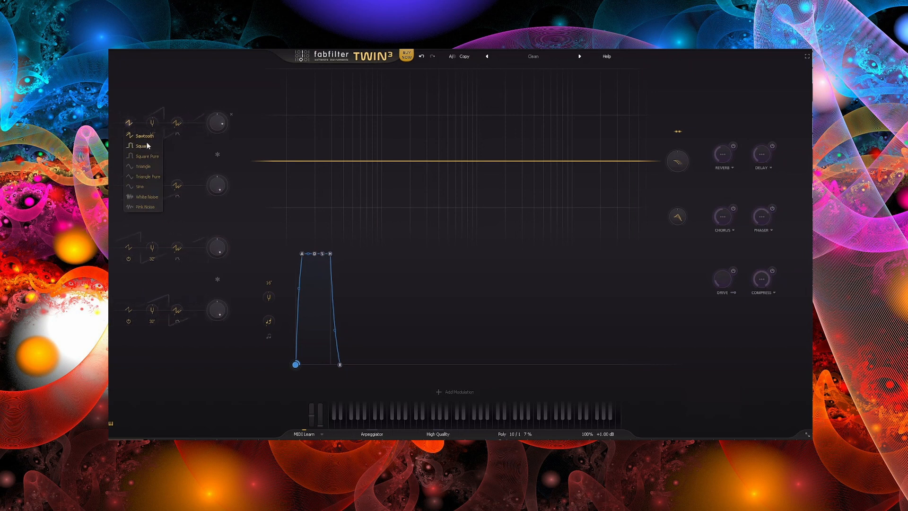
click(130, 122)
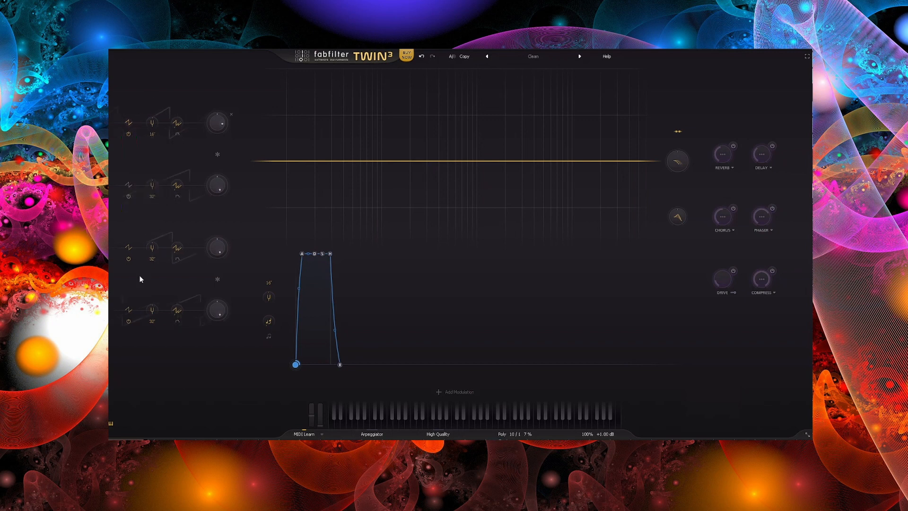
click(128, 310)
click(161, 94)
Adjust the first oscillator's volume and pan knob.
mouse_move(152, 124)
mouse_move(179, 126)
drag(219, 115, 227, 151)
mouse_move(218, 116)
Toggle ring modulation on and off for both oscillator pairs, and remove the extra oscillators.
click(218, 155)
click(218, 154)
click(217, 279)
click(218, 279)
click(234, 306)
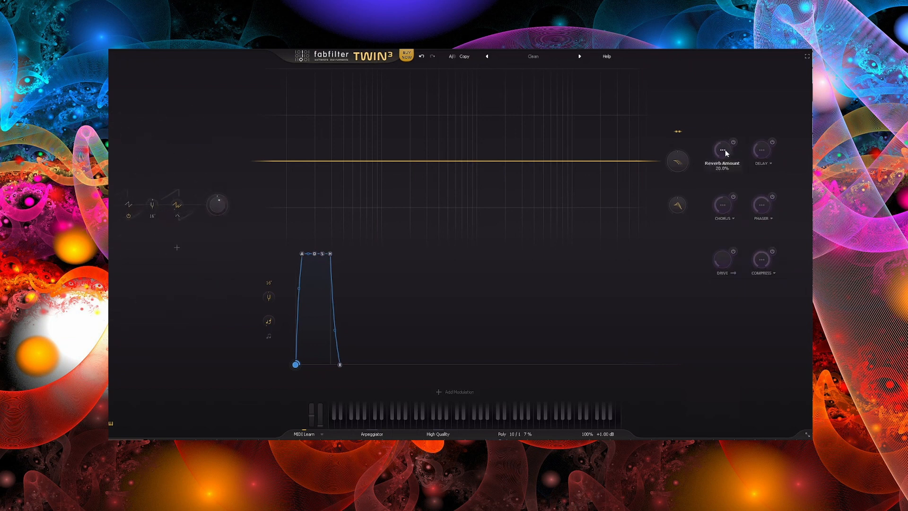
Set the delay time to a dotted 1/8 note and raise the delay's high-cut filter to about 11.4 kHz.
mouse_move(725, 150)
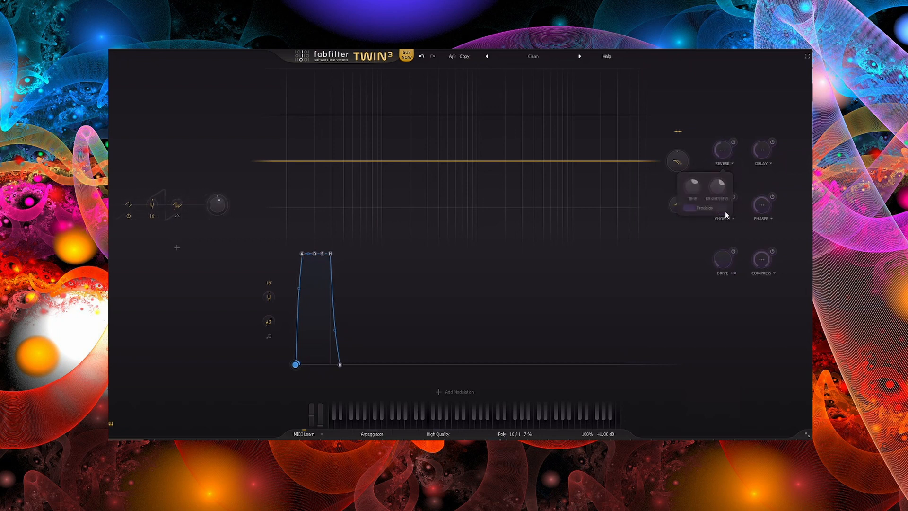
click(761, 150)
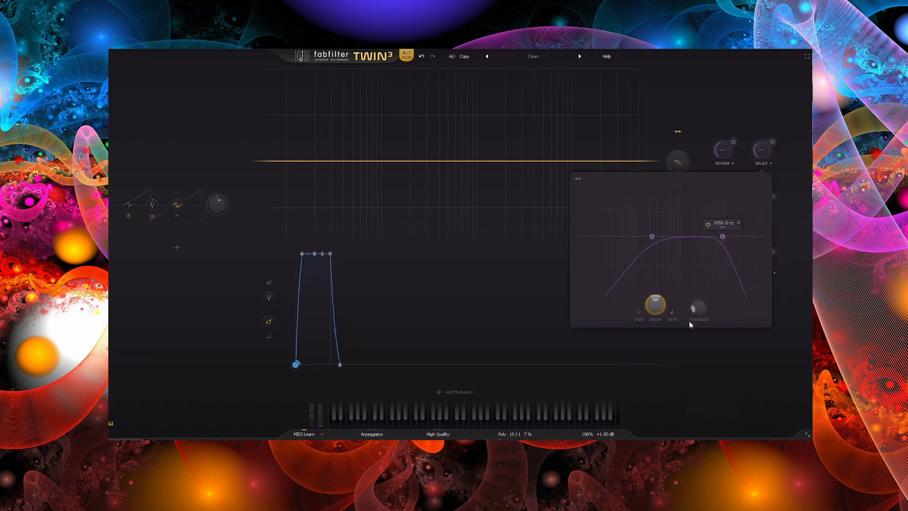
click(672, 312)
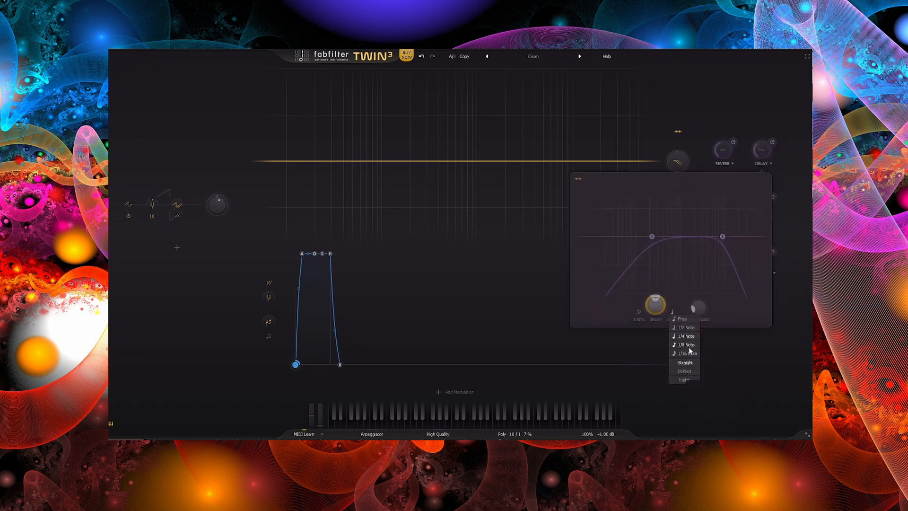
click(689, 348)
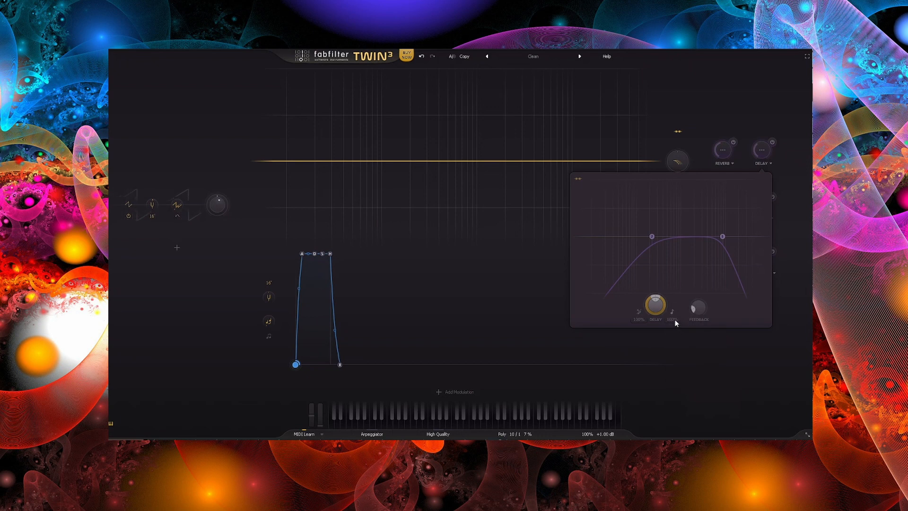
click(673, 319)
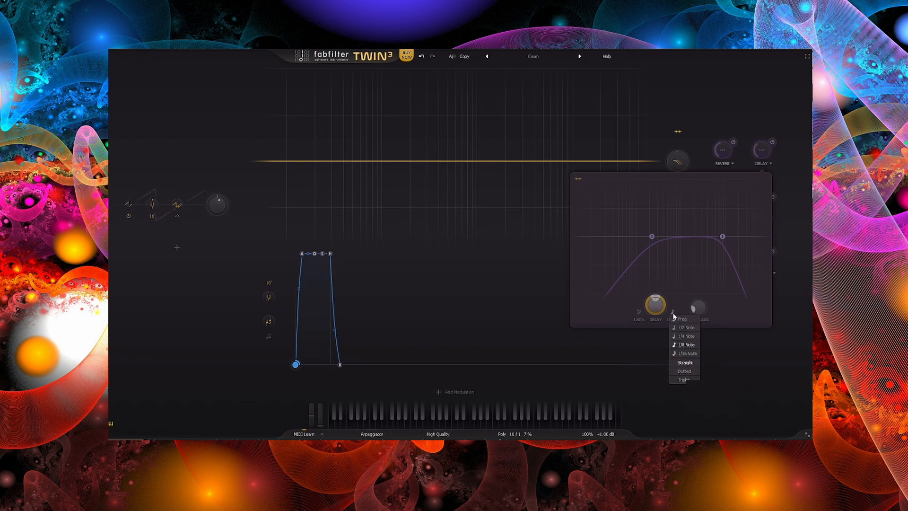
click(685, 374)
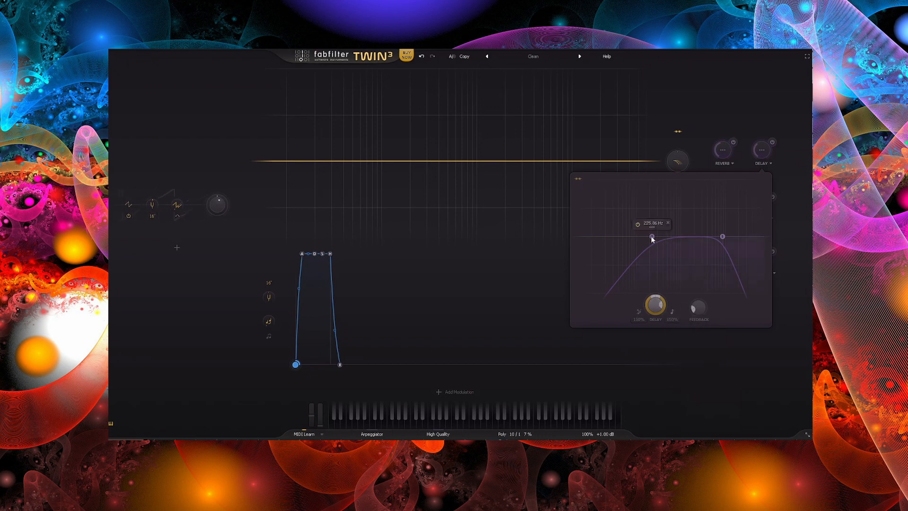
drag(724, 235, 727, 236)
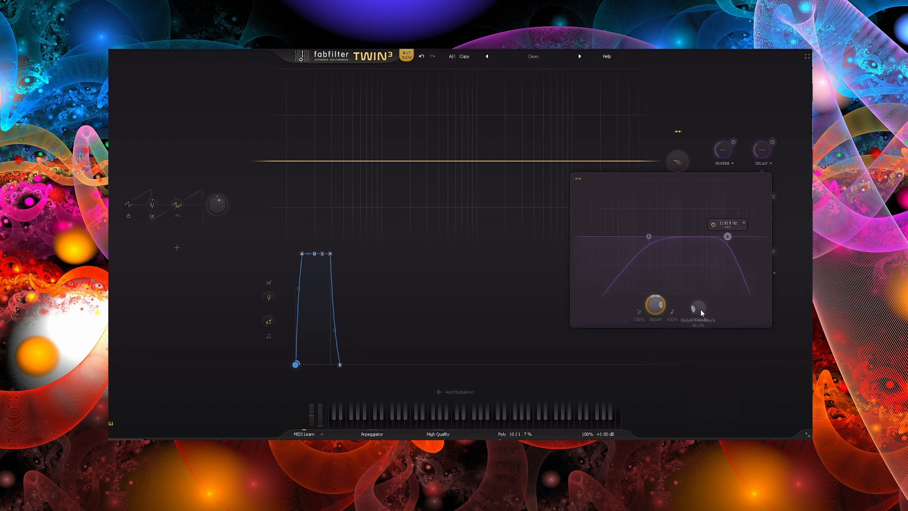
click(714, 345)
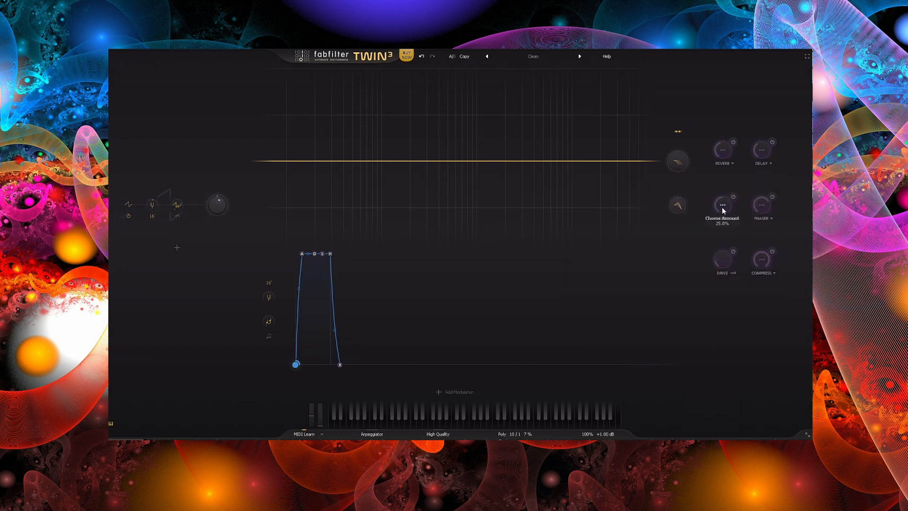
Examine the settings of the chorus, phaser and compressor effects.
click(722, 206)
click(709, 235)
click(722, 246)
click(707, 198)
click(724, 208)
click(762, 204)
click(747, 235)
mouse_move(765, 260)
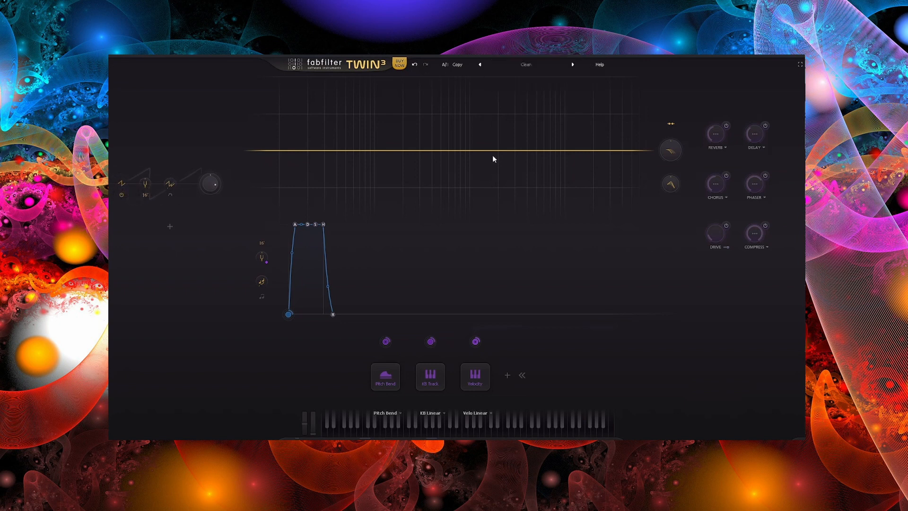
Create a low-pass filter on the filter curve at about 136 Hz, keeping the Classic characteristic.
drag(495, 154, 482, 170)
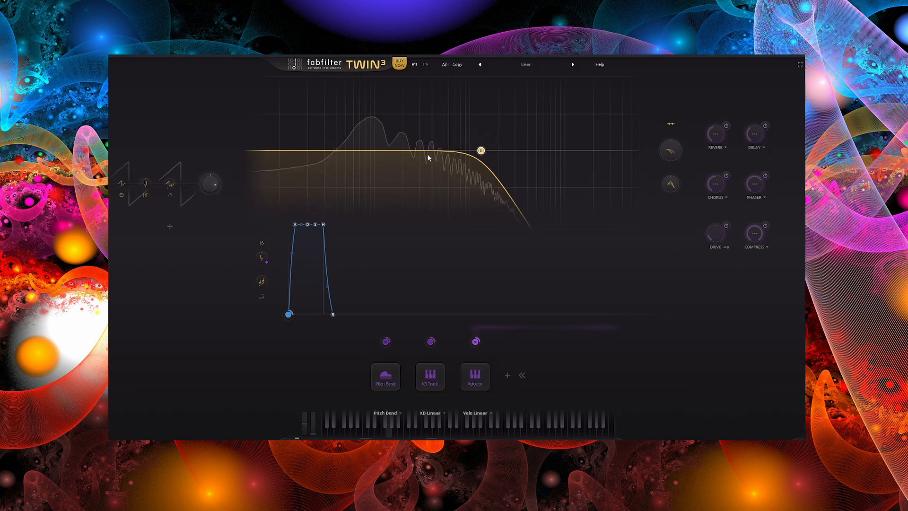
mouse_move(480, 151)
drag(479, 154, 387, 151)
click(403, 138)
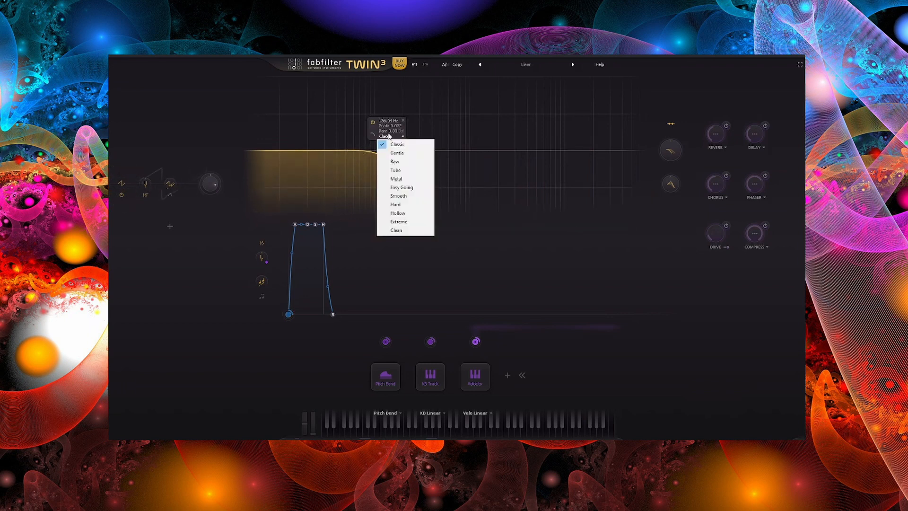
click(388, 128)
Change the filter's shape to Band Pass and move it to about 220 Hz.
right_click(387, 147)
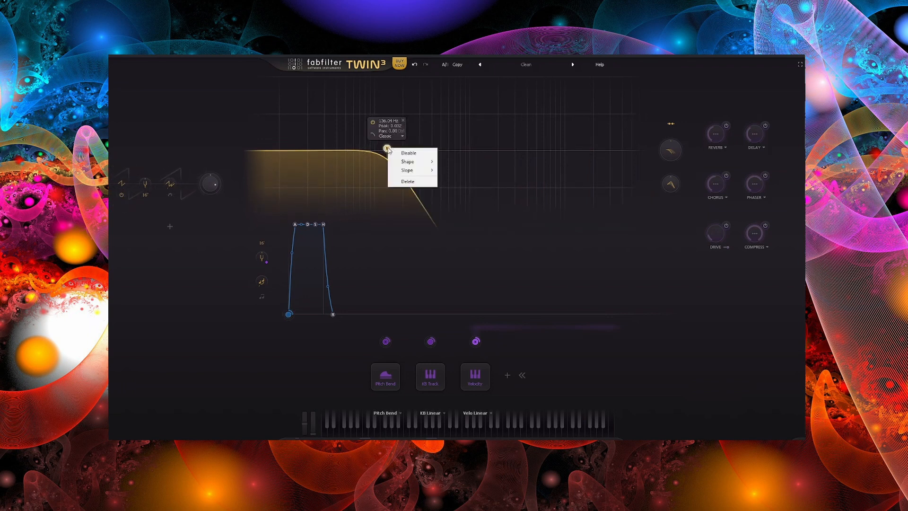
mouse_move(416, 162)
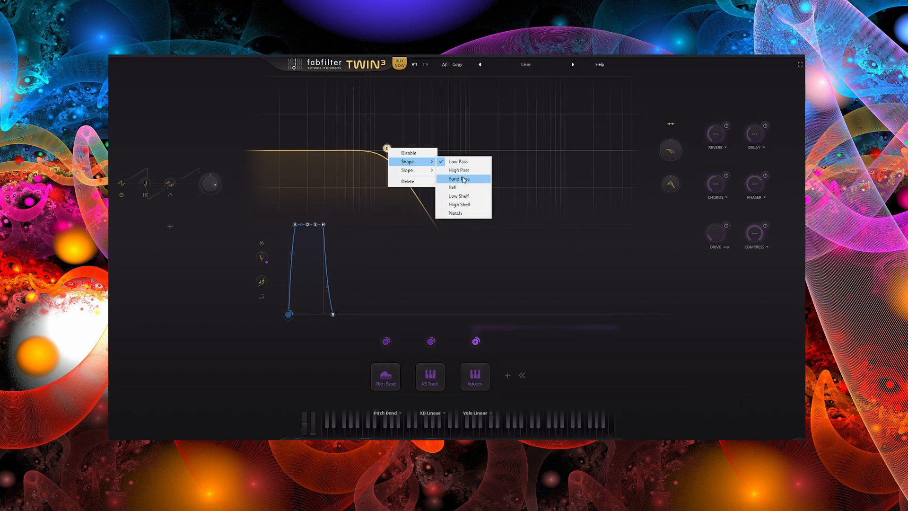
click(464, 181)
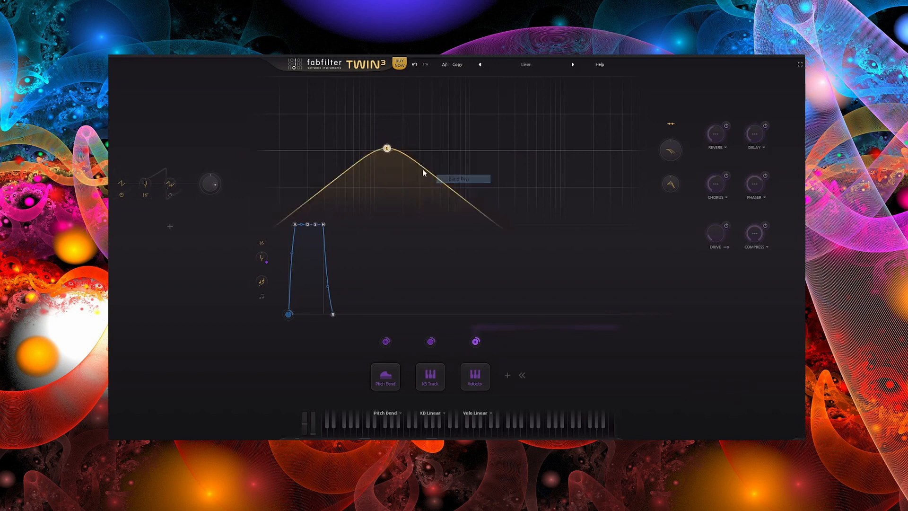
drag(387, 146, 406, 149)
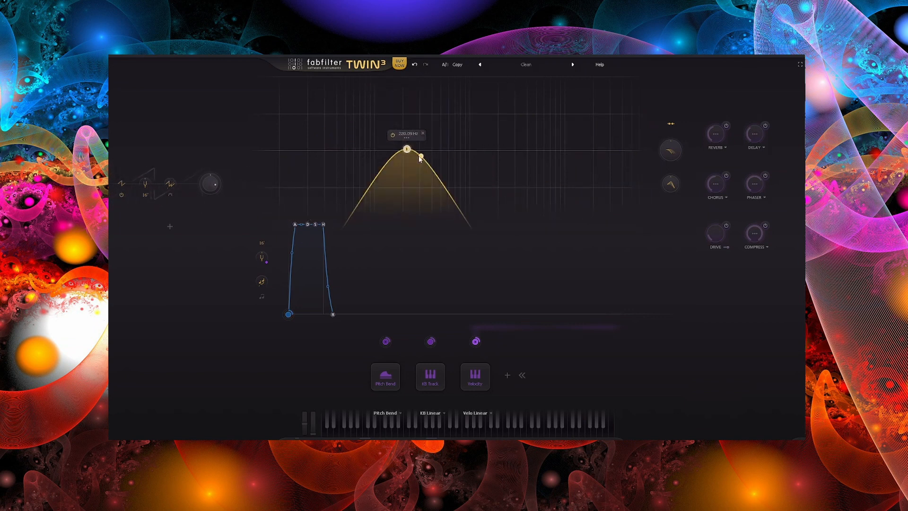
Look over the filter routing options and the first oscillator's waveform choices.
click(670, 125)
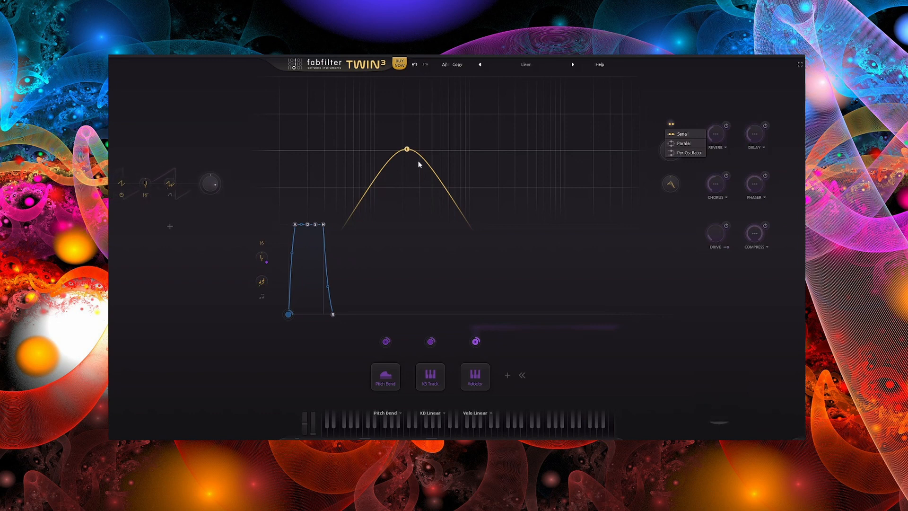
click(693, 153)
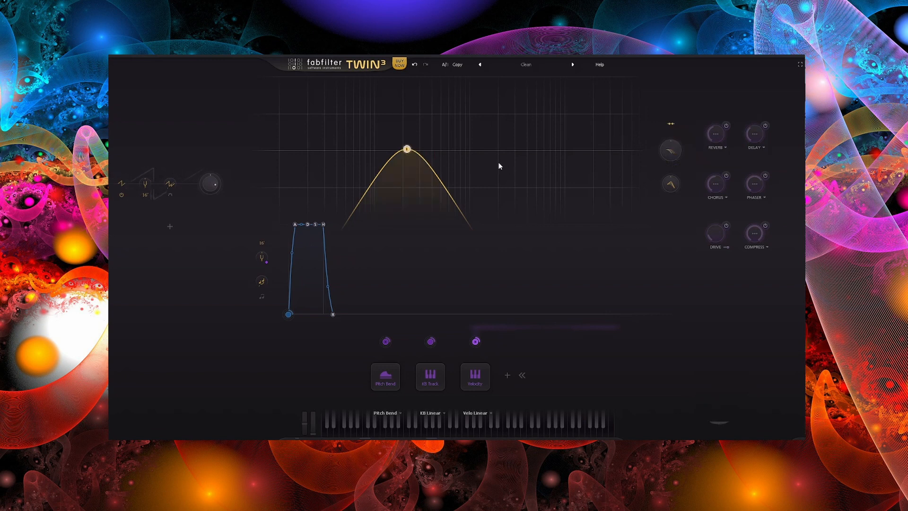
click(121, 185)
click(190, 121)
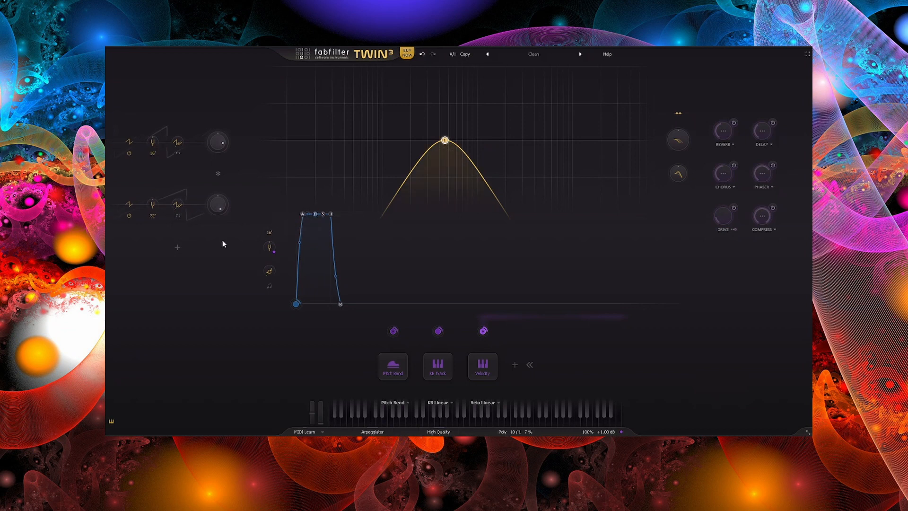
Add a third and a fourth oscillator.
click(177, 249)
click(177, 279)
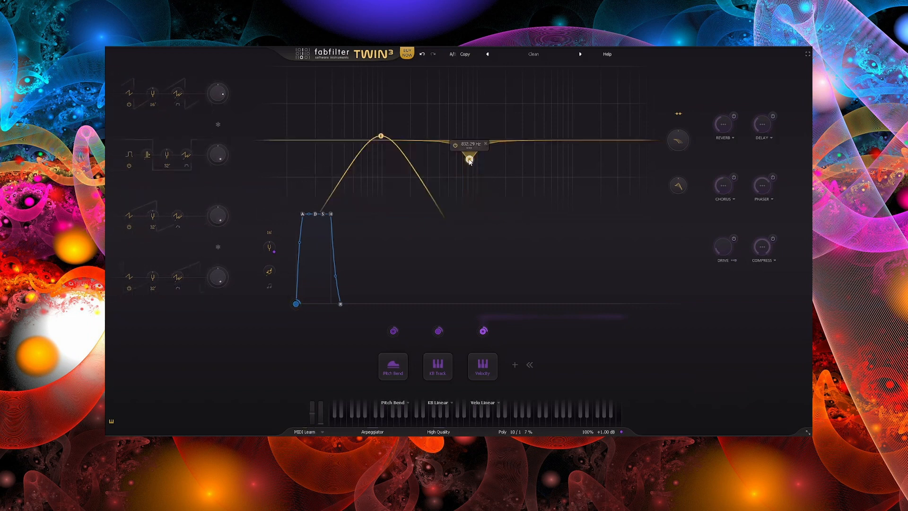
Change the bell filter near 1 kHz to the Notch shape.
right_click(477, 171)
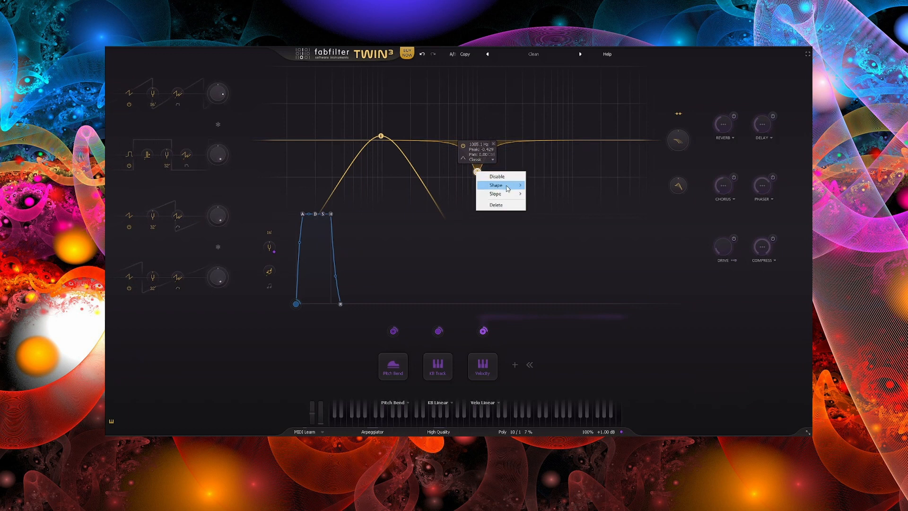
mouse_move(497, 185)
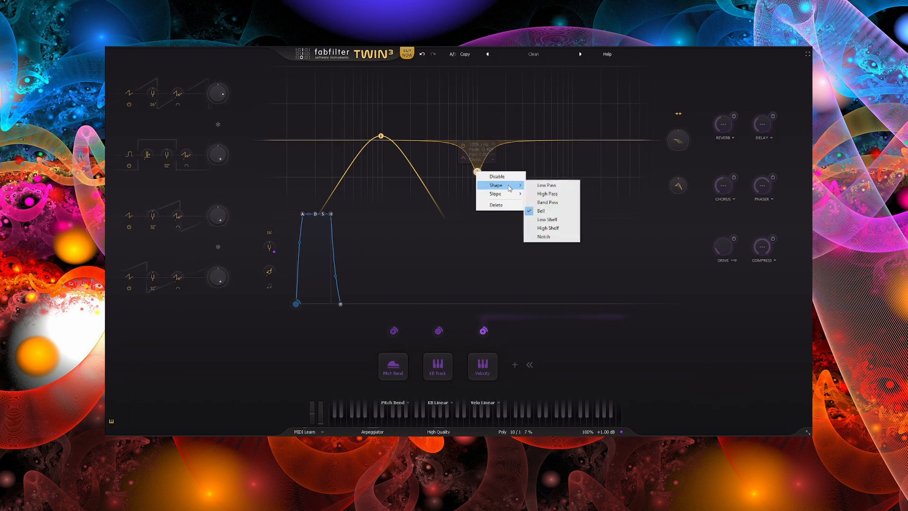
click(546, 236)
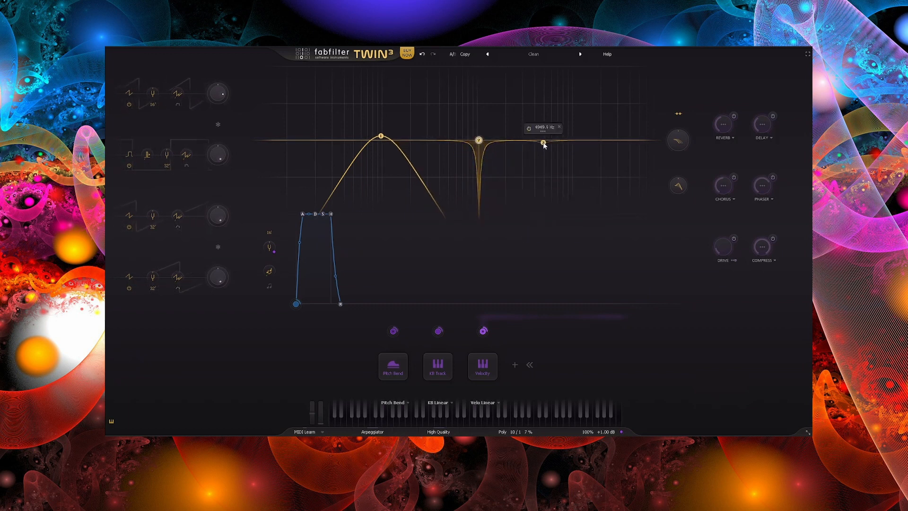
Pull the third filter down into a dip and place a fourth filter near 7.5 kHz with a peak of about 0.53.
drag(542, 142, 519, 172)
drag(572, 146, 560, 102)
Set the filter frequency offset to about 4.06 octaves and move all four filters lower in frequency, the fourth to about 3 kHz.
drag(688, 124, 708, 112)
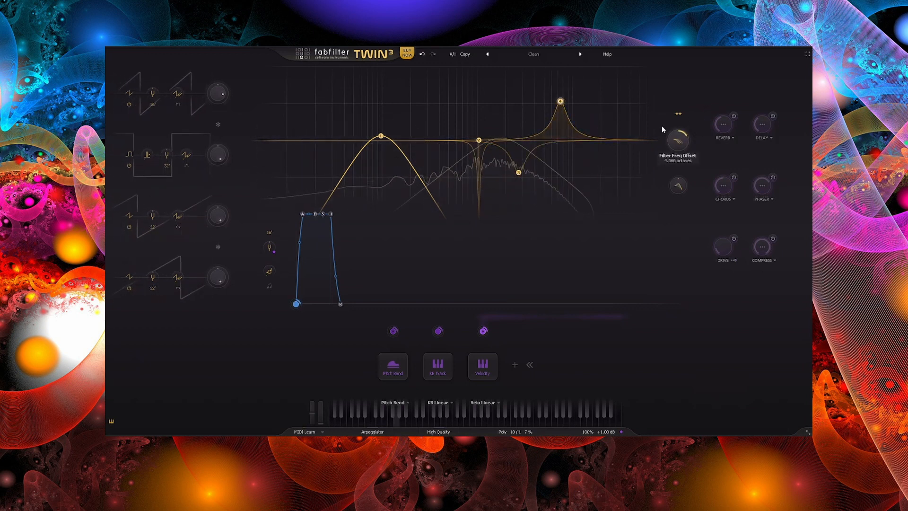
drag(479, 140, 433, 140)
drag(519, 173, 481, 125)
drag(379, 137, 355, 121)
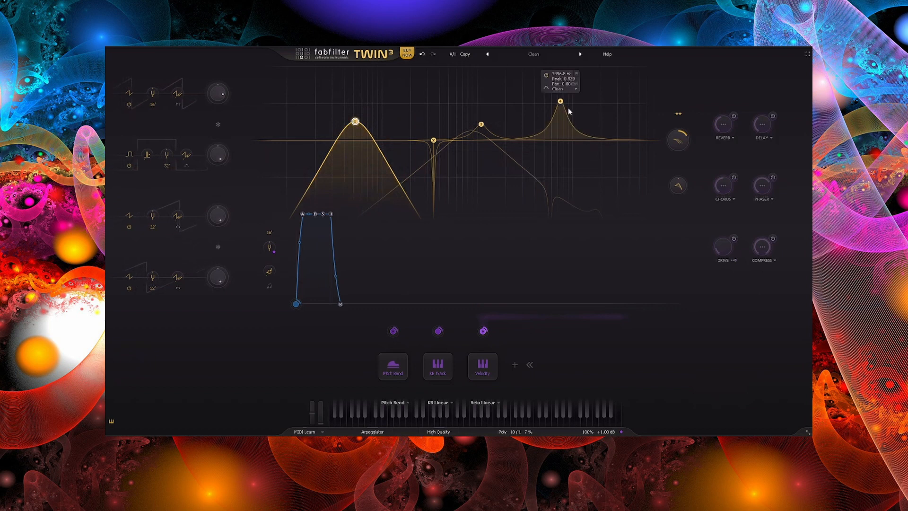
drag(560, 101, 523, 140)
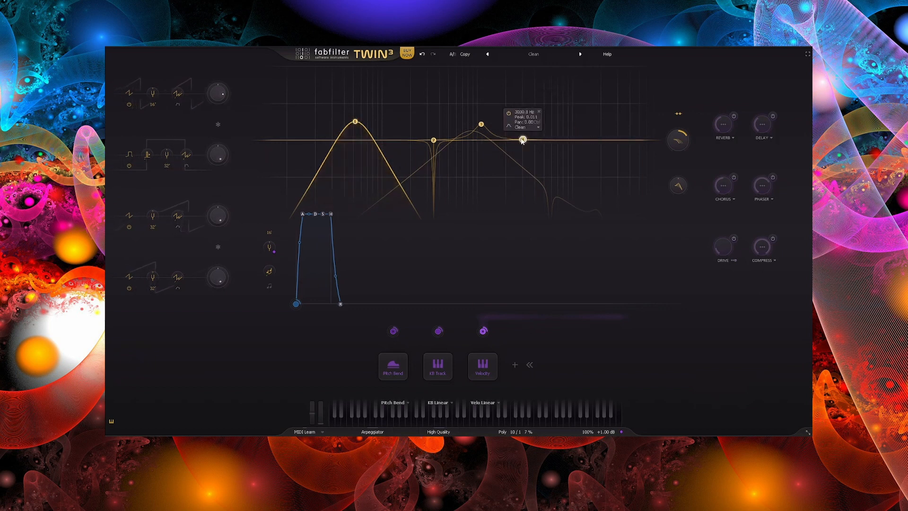
Change the notch filter's shape to High Pass and move it to about 96 Hz, with the first filter at about 312 Hz.
right_click(433, 141)
mouse_move(461, 153)
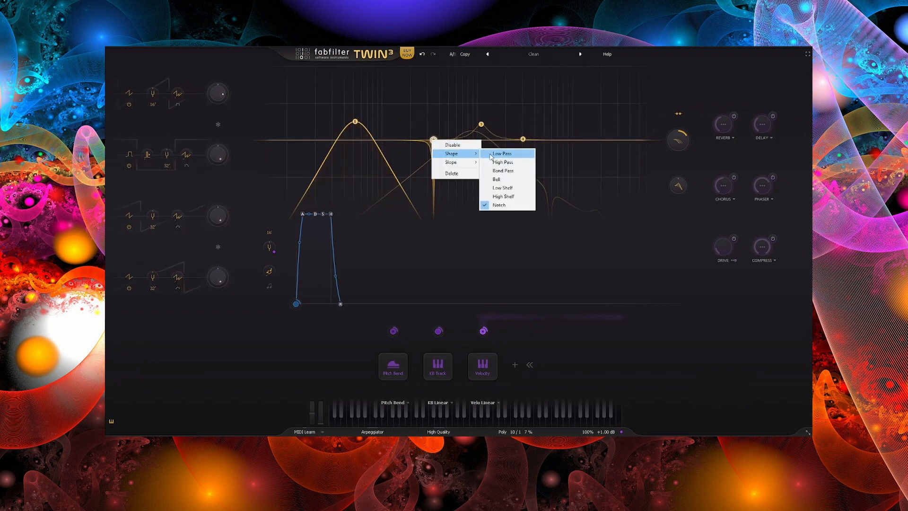
click(509, 171)
drag(433, 69, 418, 102)
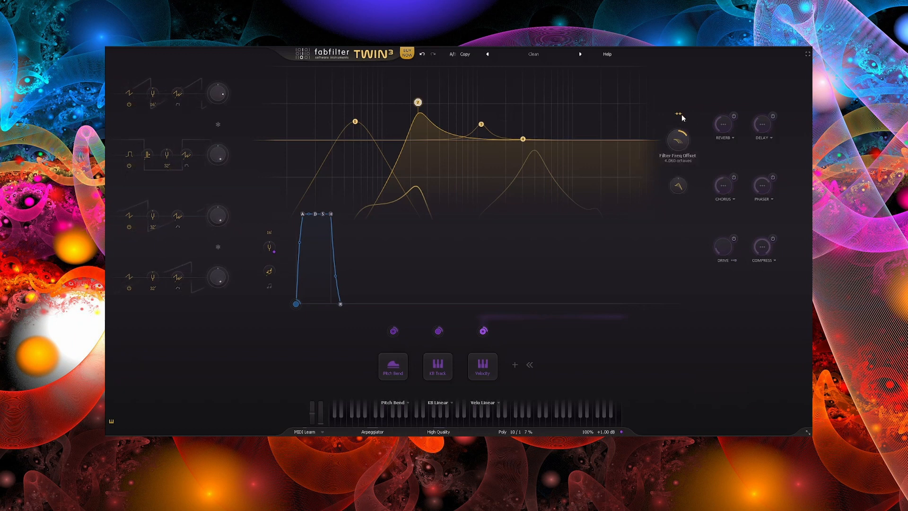
drag(355, 121, 429, 120)
drag(347, 104, 380, 115)
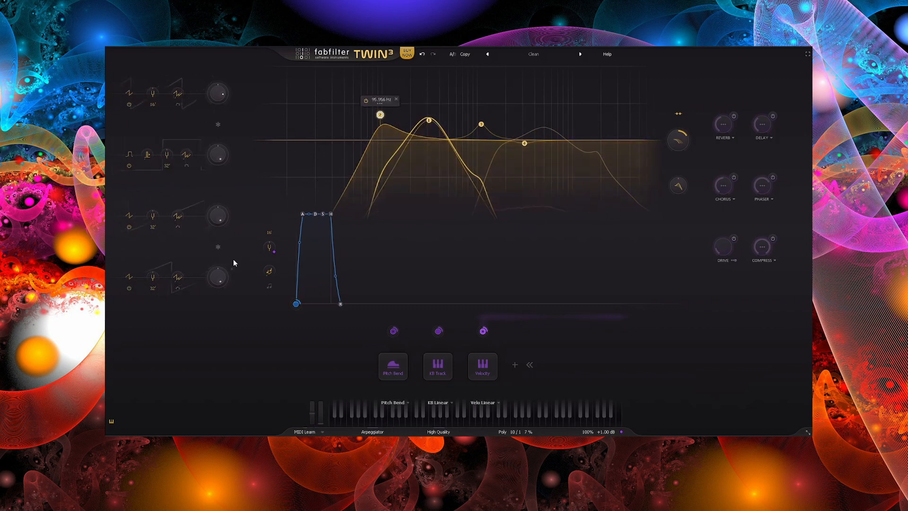
Remove all oscillators and filters except the first of each, and move the remaining filter to about 627 Hz.
click(232, 270)
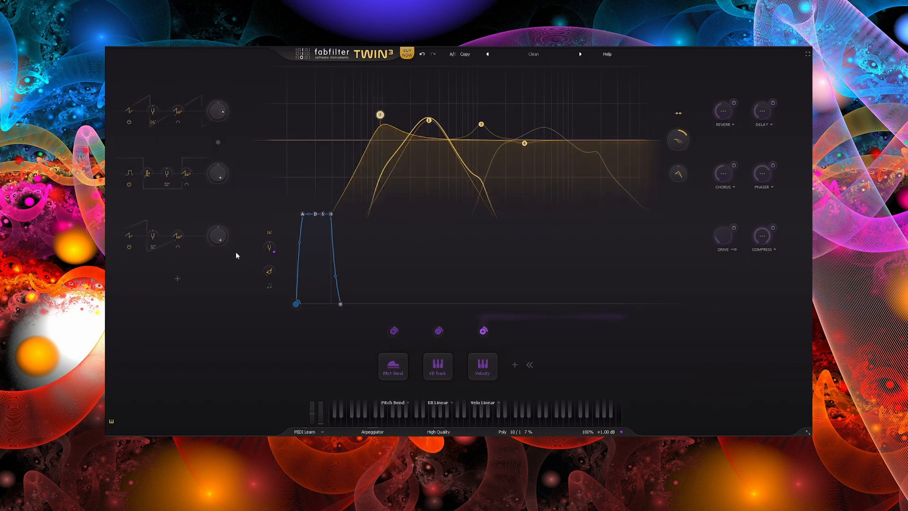
click(231, 229)
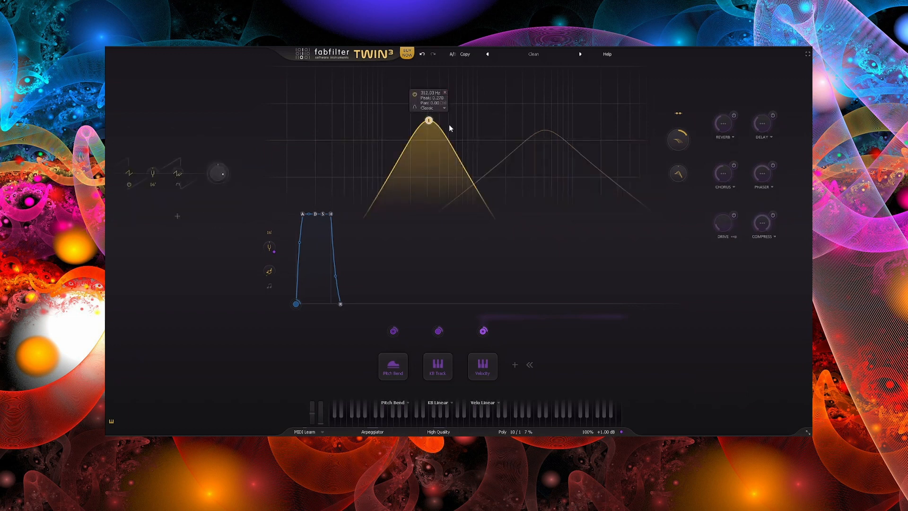
drag(438, 125, 411, 127)
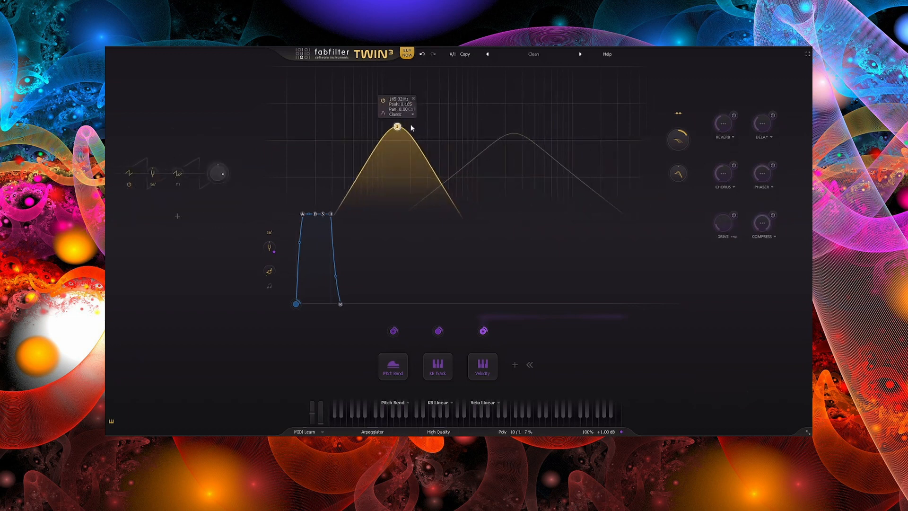
drag(405, 132, 465, 144)
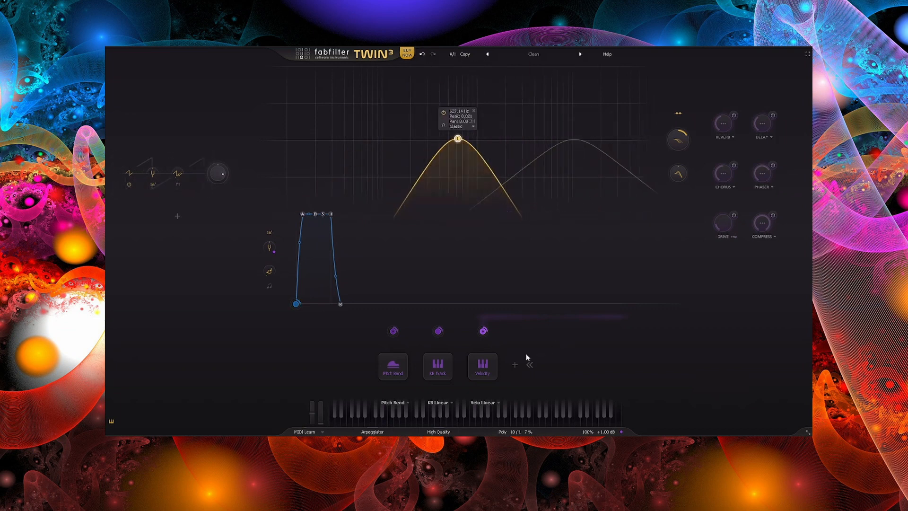
Delete the Pitch Bend, KB Track and Velocity modulation sources.
click(403, 357)
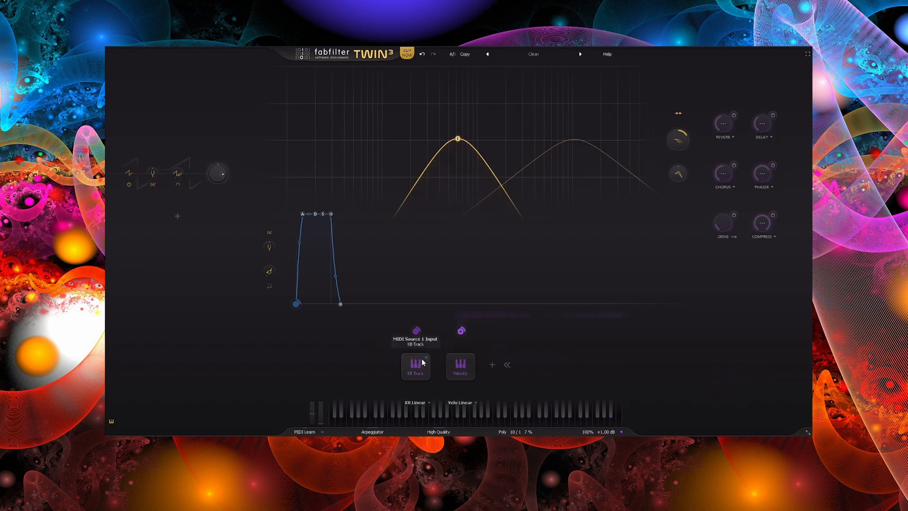
click(426, 358)
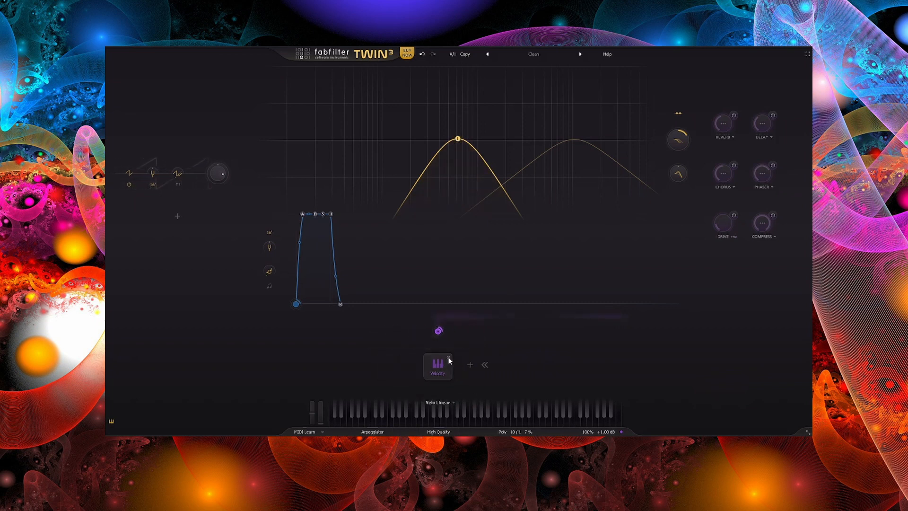
click(448, 358)
Add an XLFO modulation source and load the 16 Step Sequence 1 preset into it.
click(441, 390)
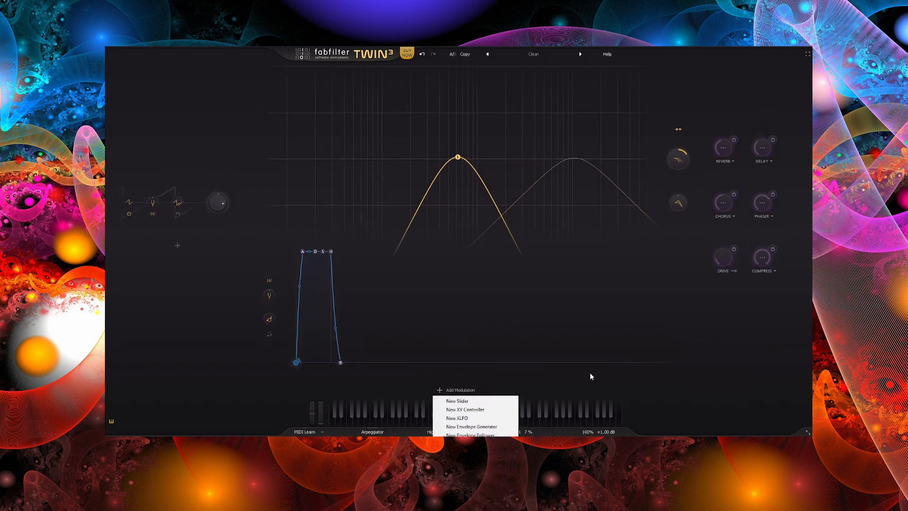
click(455, 419)
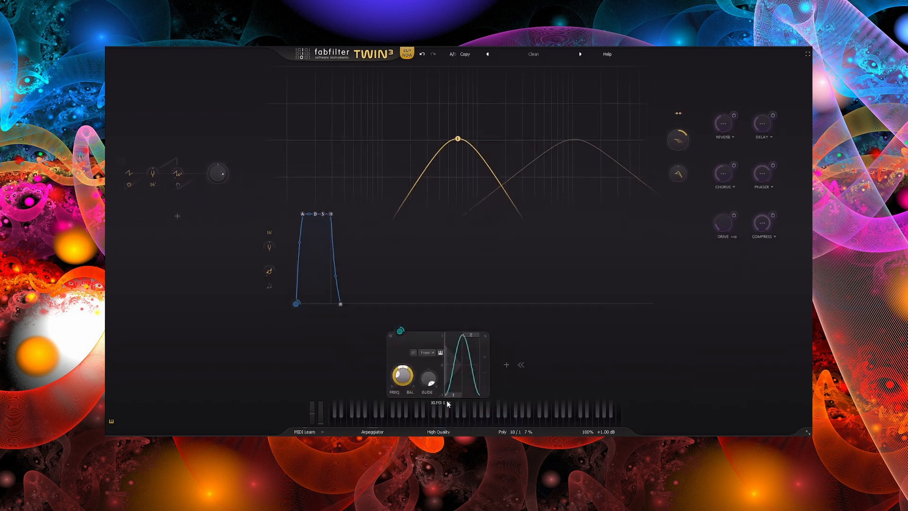
click(449, 404)
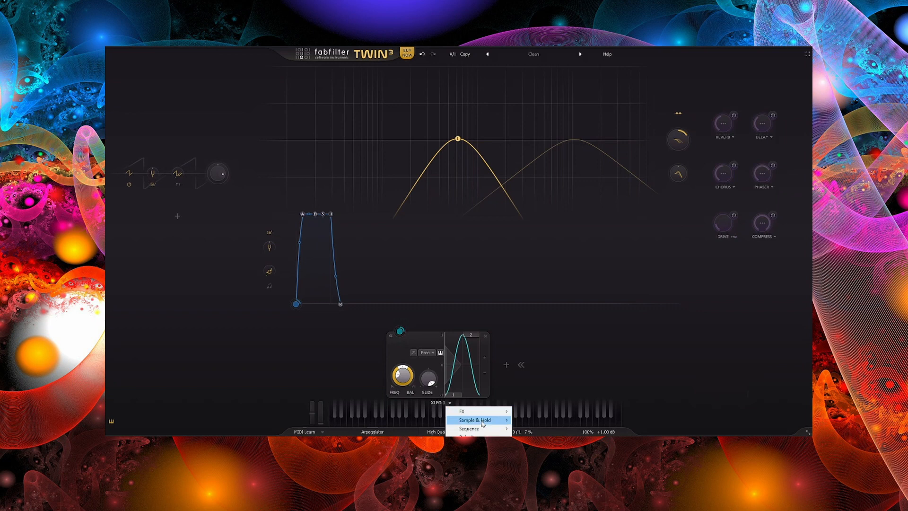
mouse_move(481, 421)
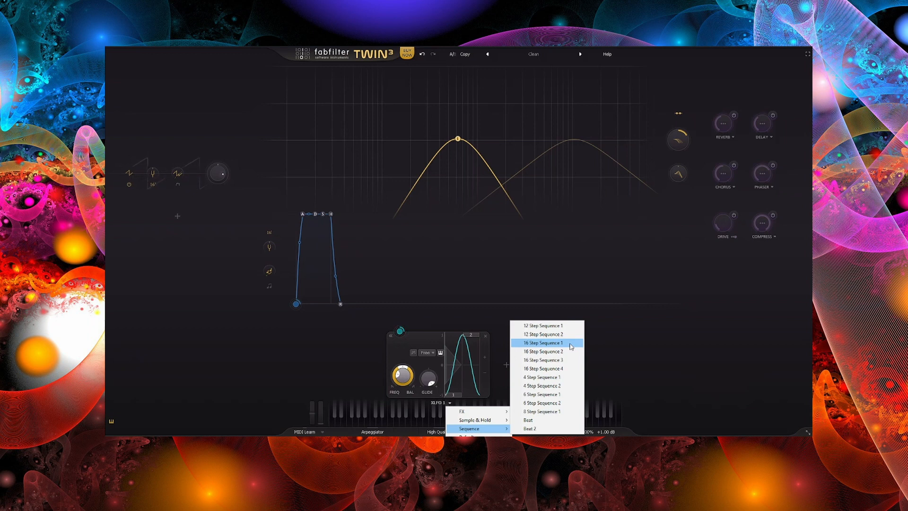
click(544, 342)
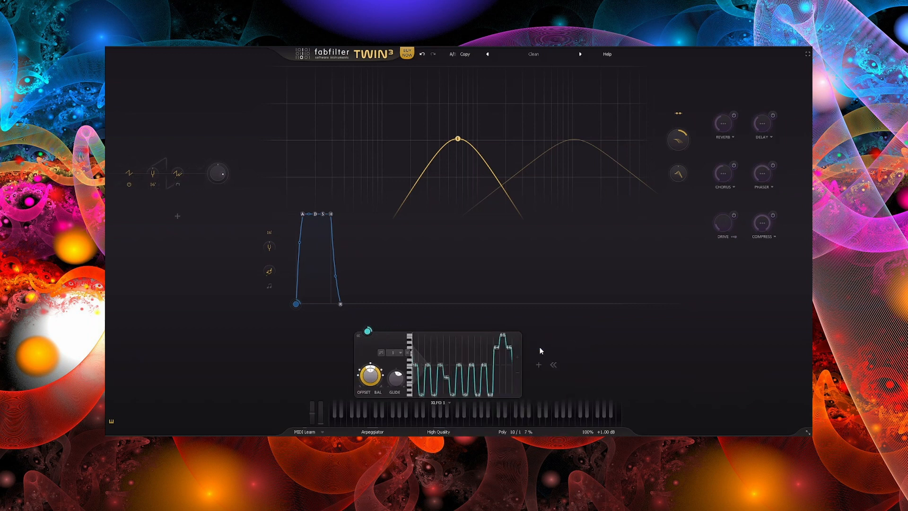
Modulate the filter's frequency with the XLFO at a level of about 0.95, and lower the filter's base frequency.
mouse_move(520, 338)
drag(368, 331, 457, 138)
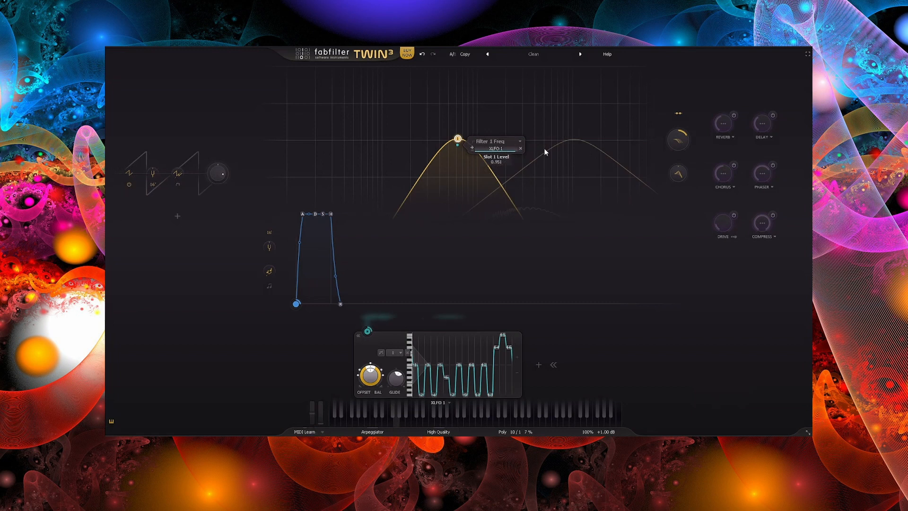
drag(457, 139, 368, 140)
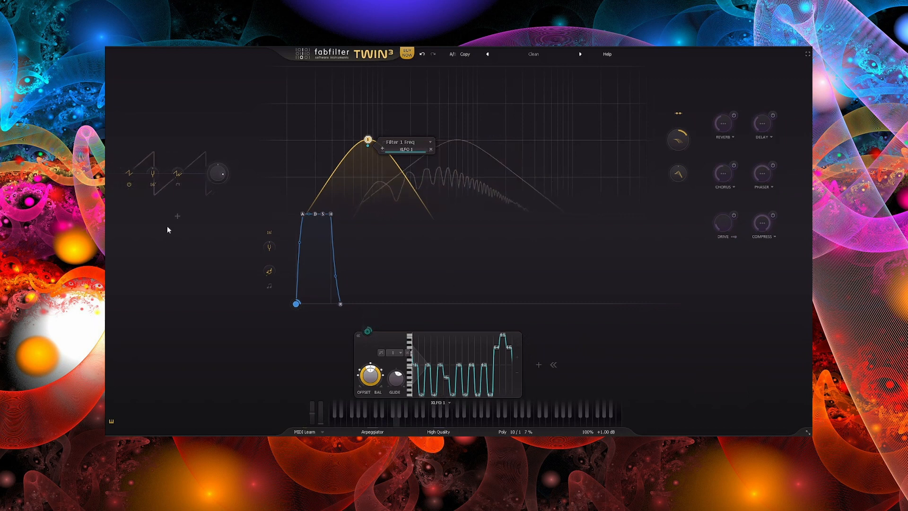
Lower the oscillator's pitch to -1 octaves and raise the output volume to about +3.56 dB.
click(152, 182)
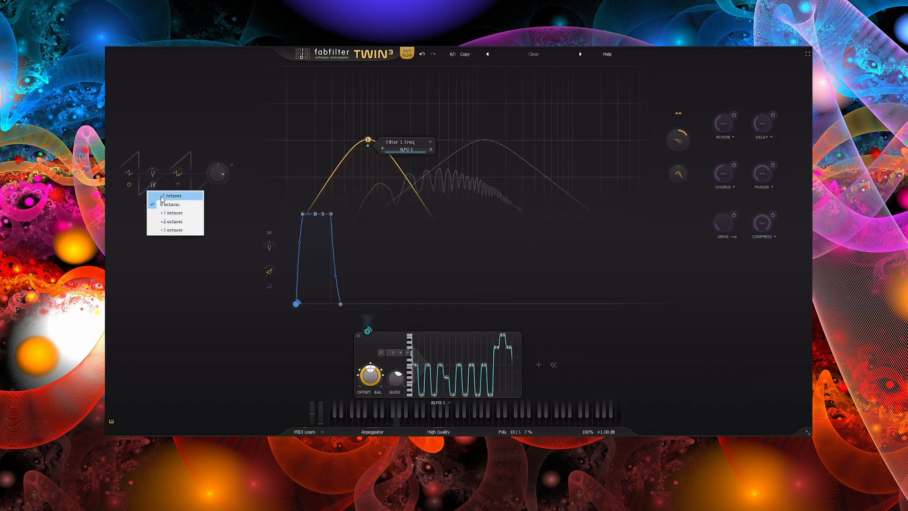
click(158, 202)
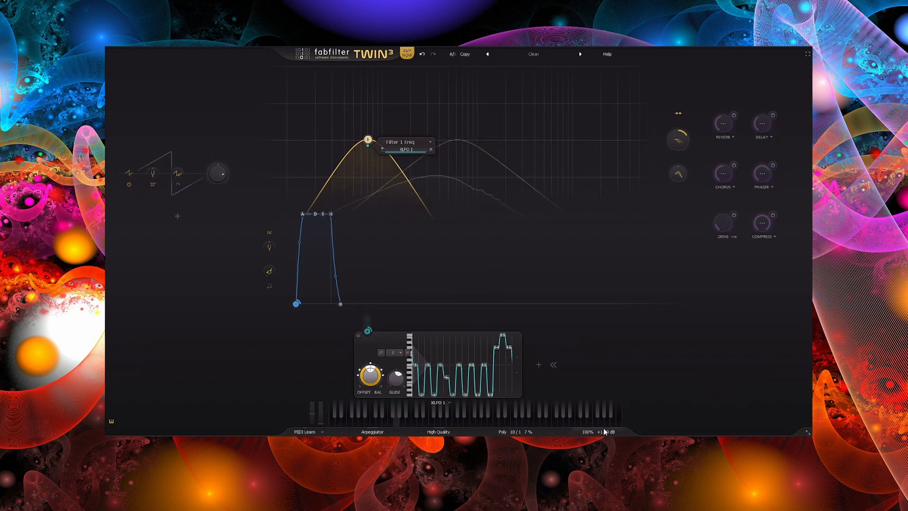
mouse_move(606, 433)
scroll(614, 402, up, 3)
scroll(615, 402, up, 1)
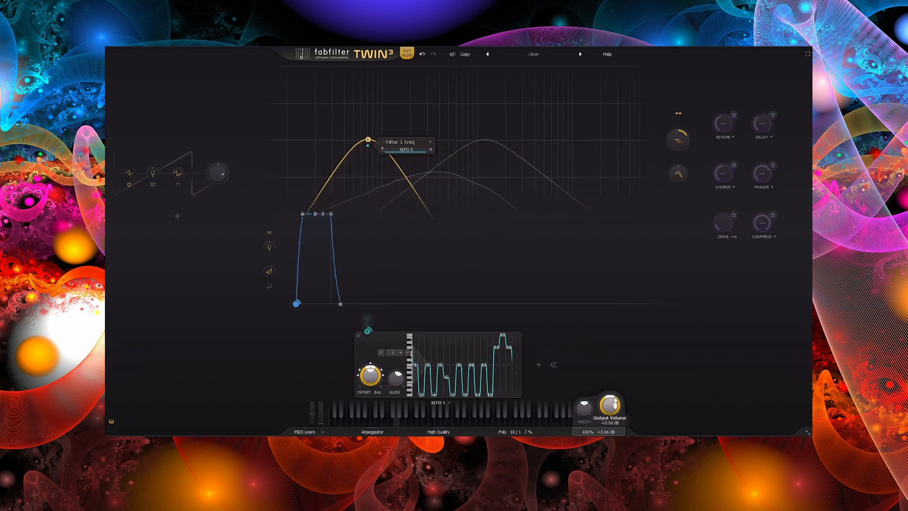
Load the 16 Step Sequence 2 preset into the XLFO and sweep the filter across the spectrum.
drag(369, 140, 538, 141)
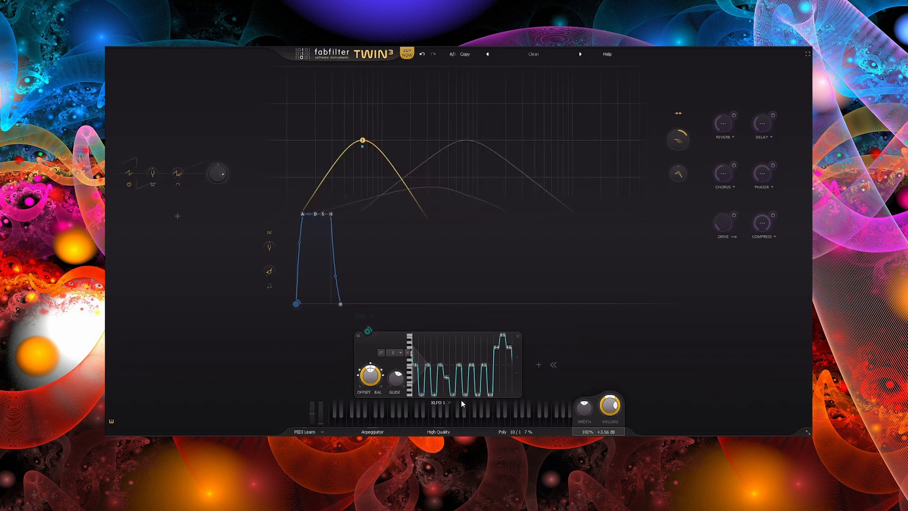
click(449, 403)
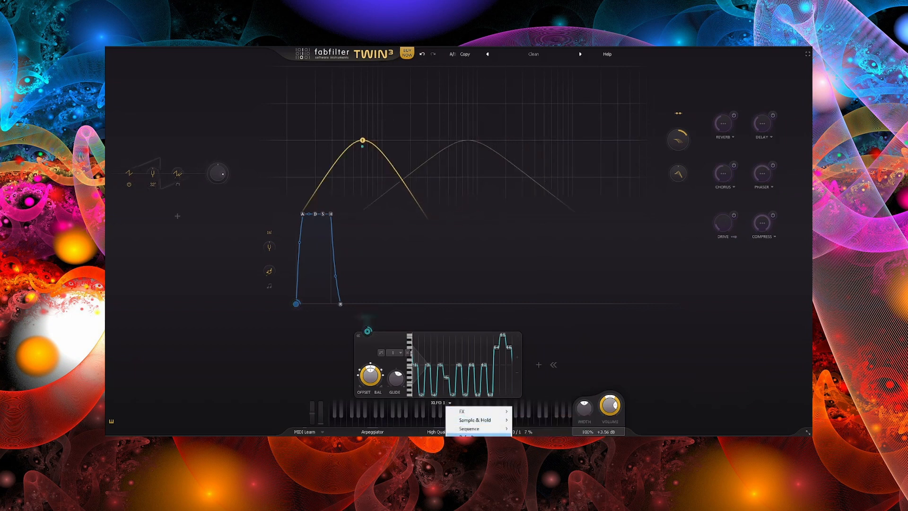
mouse_move(475, 428)
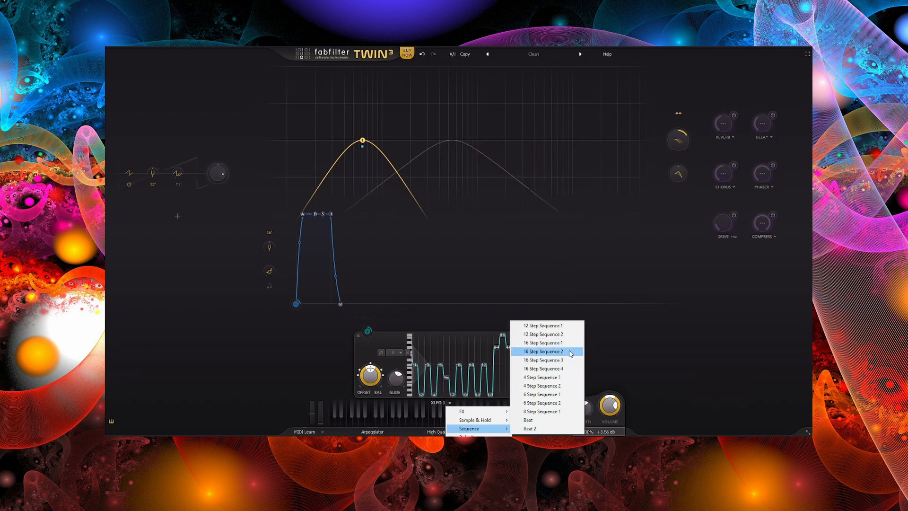
click(389, 349)
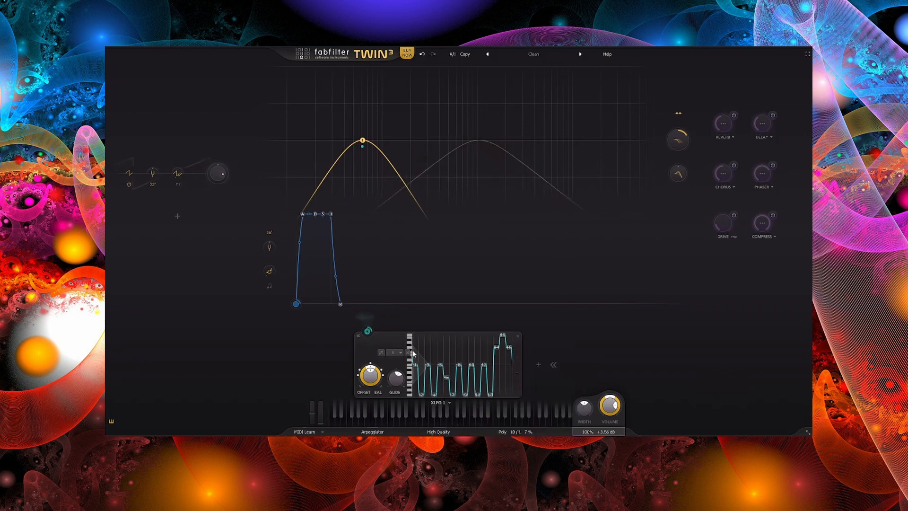
click(450, 402)
mouse_move(492, 430)
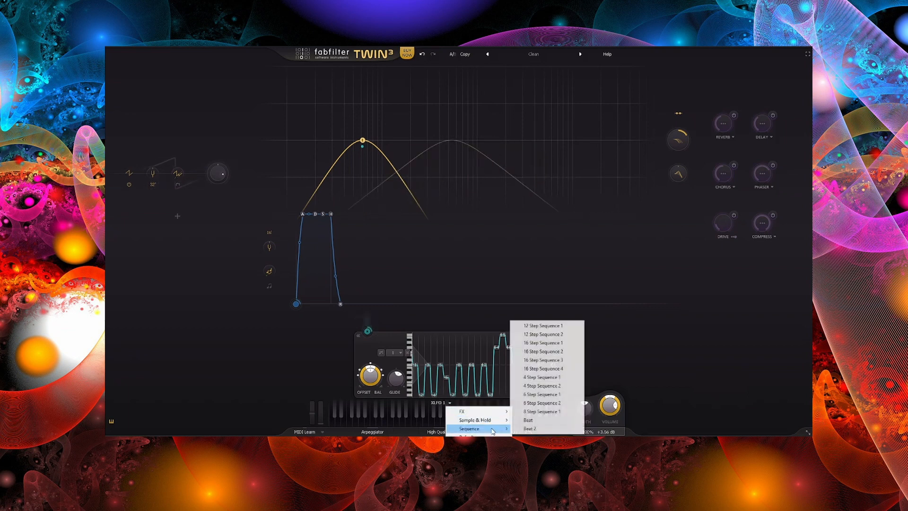
click(565, 355)
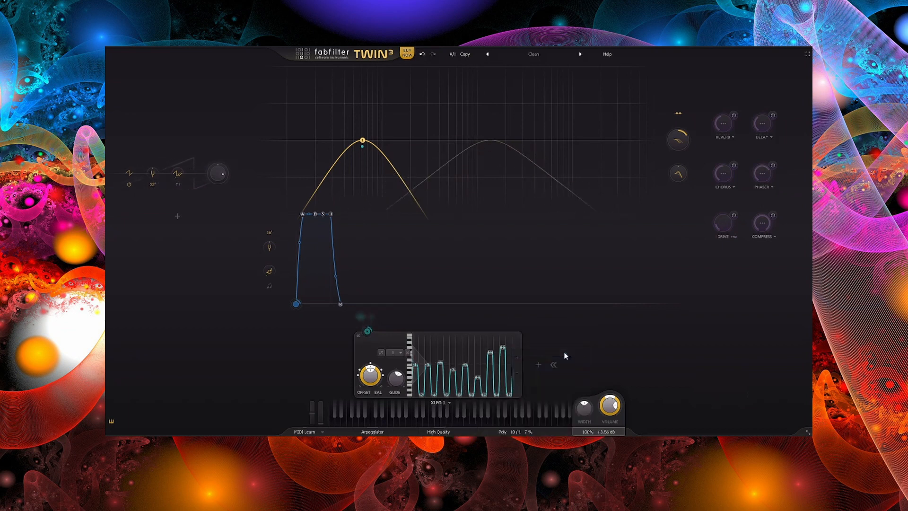
drag(415, 138, 534, 117)
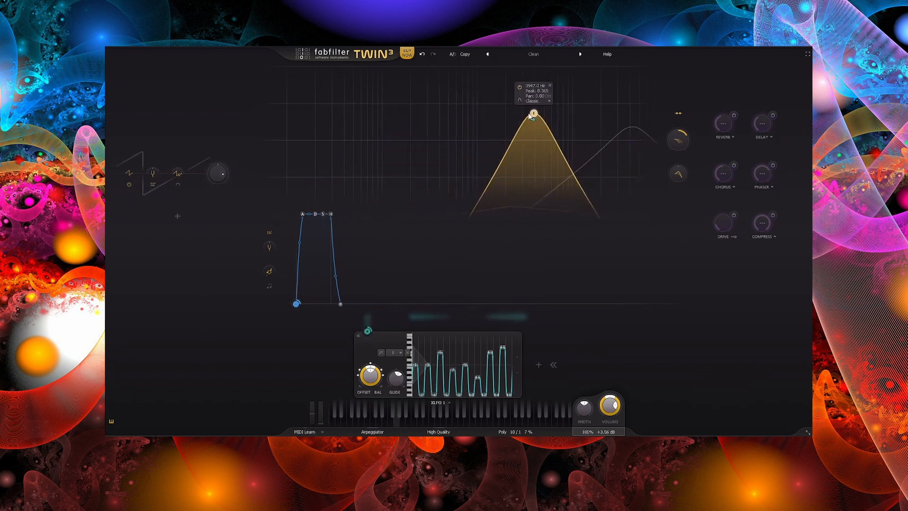
Assign the XLFO to Master Tune with its amount inverted, and move the filter to about 336 Hz.
drag(367, 330, 205, 307)
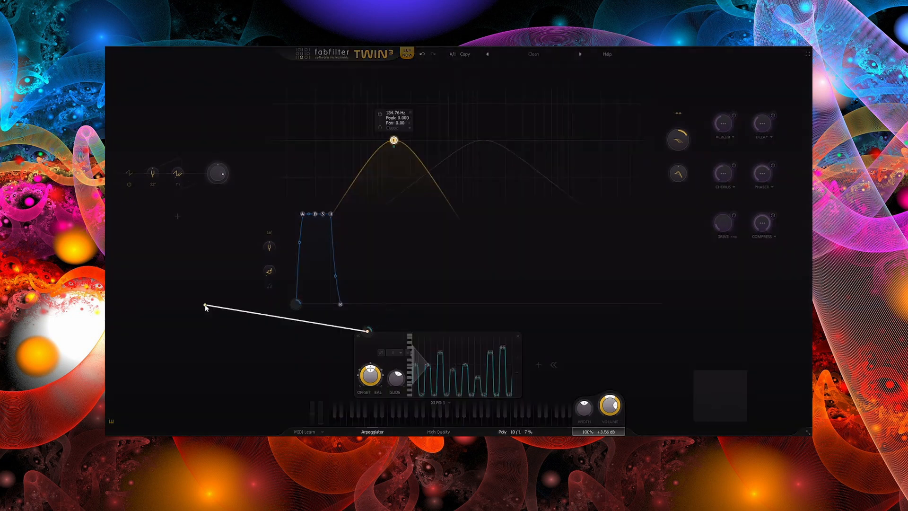
drag(269, 249, 269, 247)
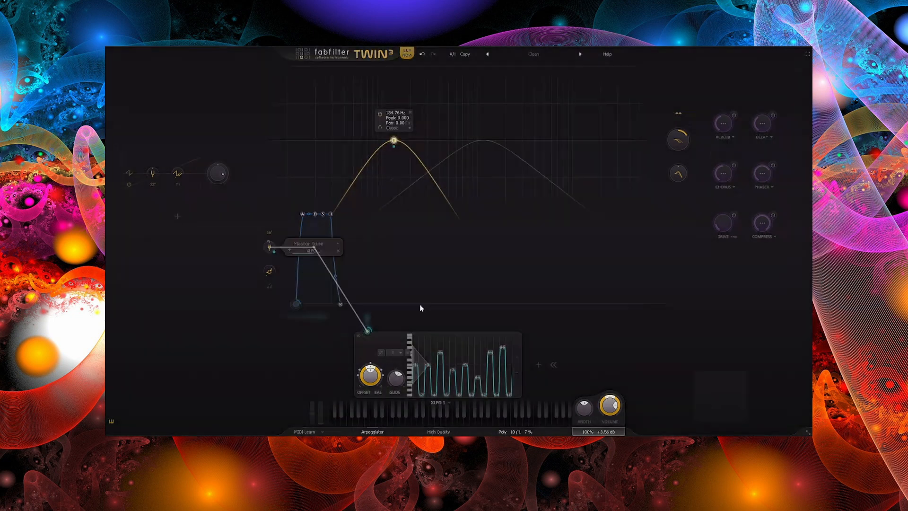
click(269, 232)
click(288, 257)
drag(407, 140, 450, 102)
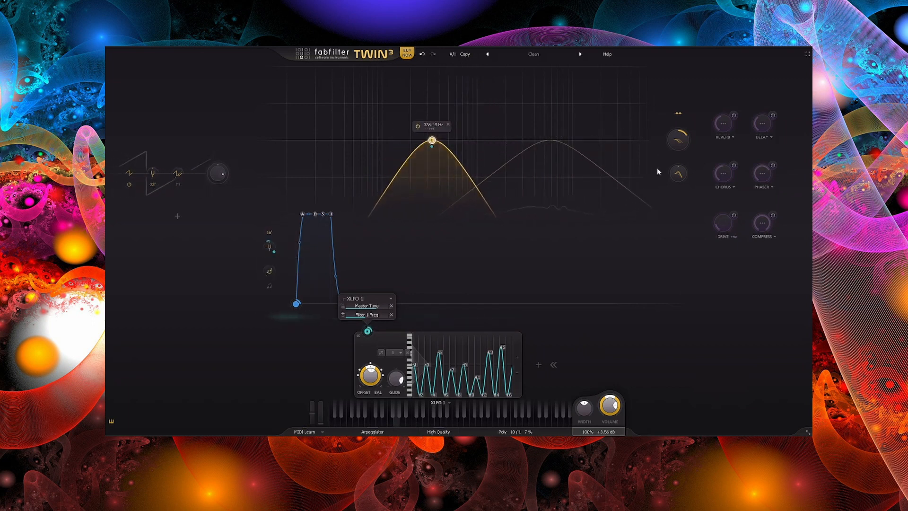
Switch on the Reverb and Delay effects while sweeping the filter's frequency, and bring up the delay's settings.
click(733, 115)
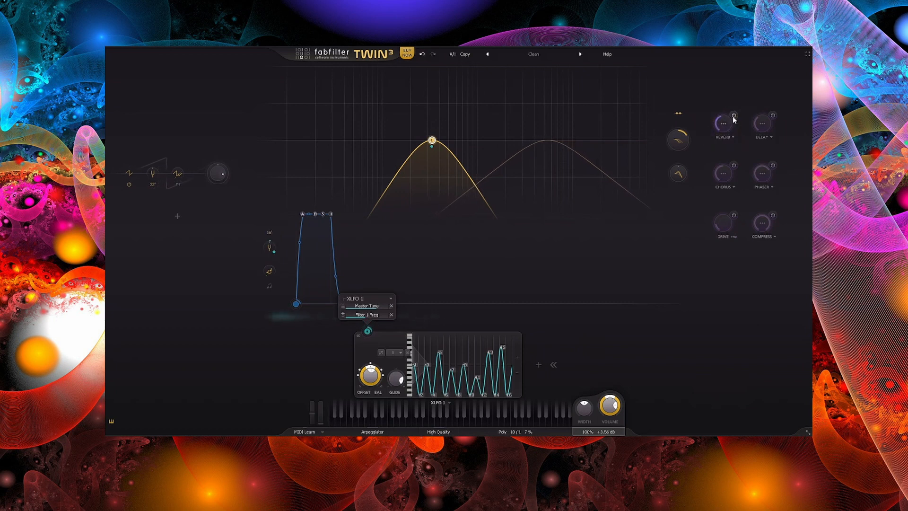
drag(432, 141, 482, 171)
click(772, 116)
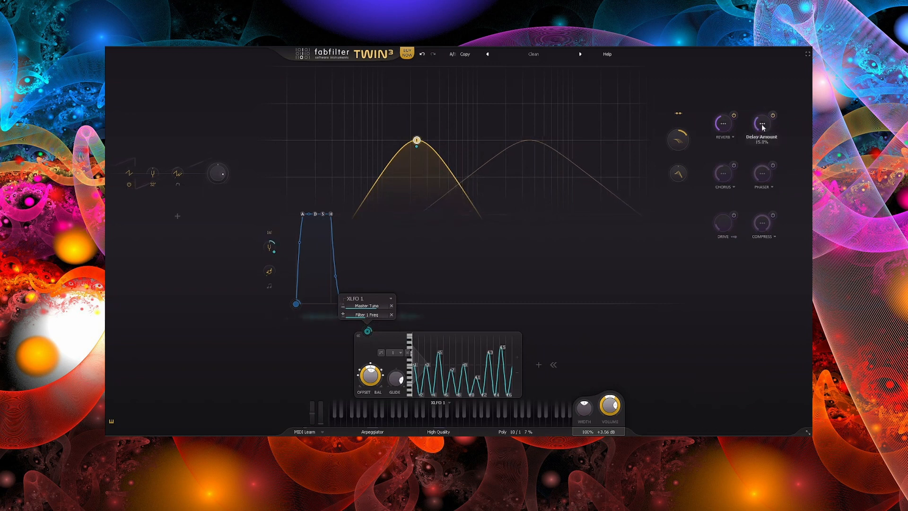
mouse_move(764, 125)
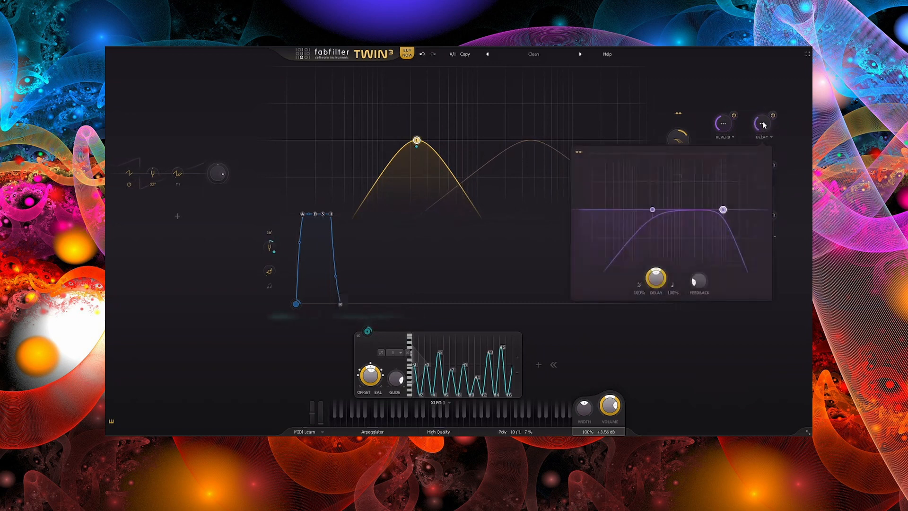
Adjust the delay's time settings, and raise the filter's frequency and peak.
click(673, 286)
click(689, 344)
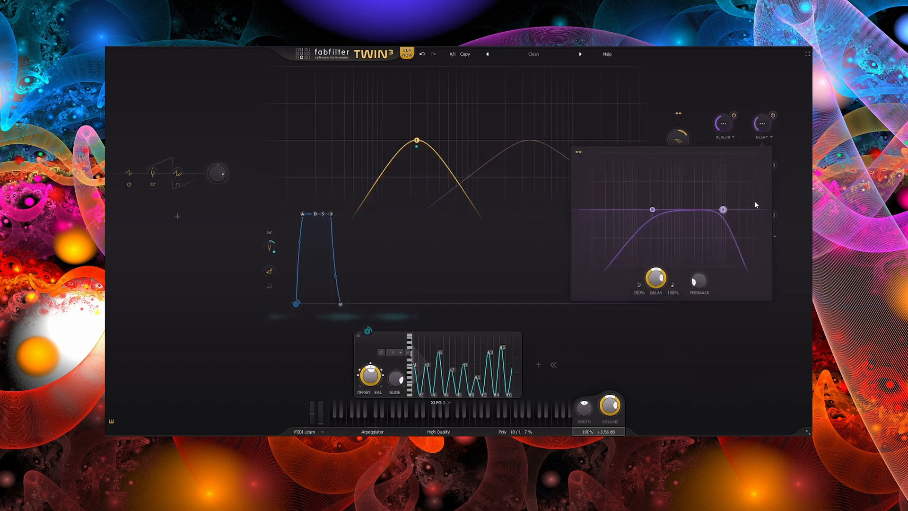
drag(417, 140, 470, 117)
Apply the Chorus, Phaser, Drive and Compress effects with a lower output volume, and sweep the filter to about 2417 Hz.
mouse_move(731, 177)
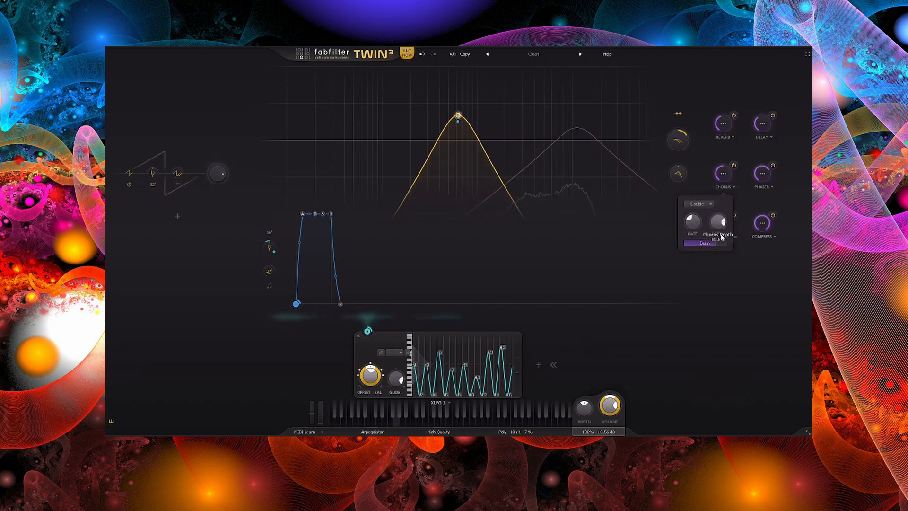
mouse_move(765, 175)
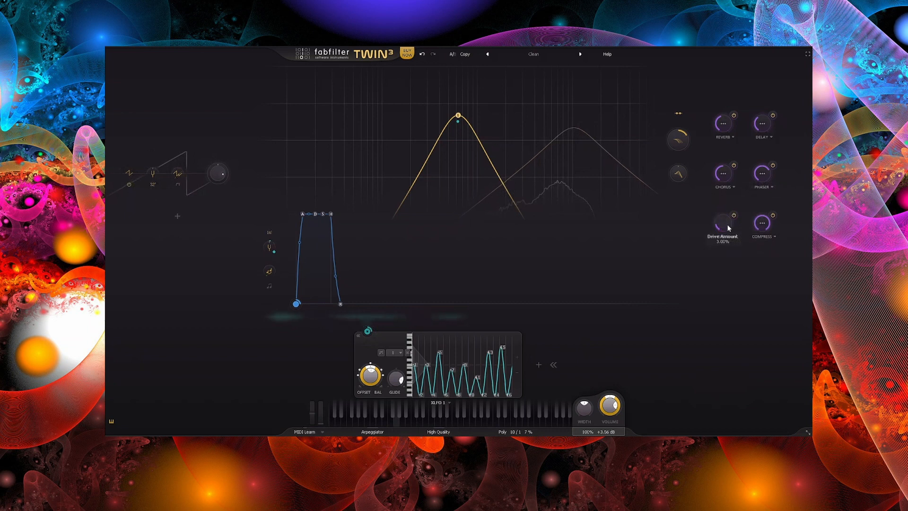
mouse_move(771, 226)
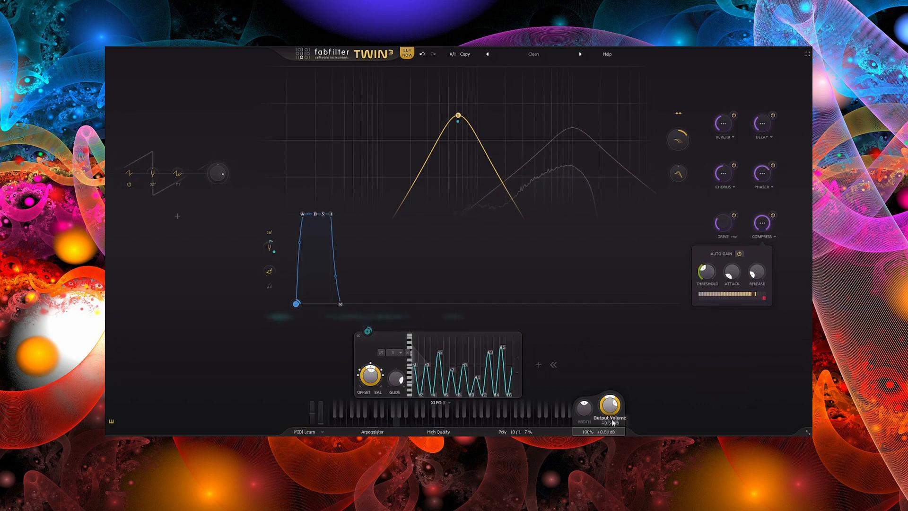
drag(460, 164, 545, 99)
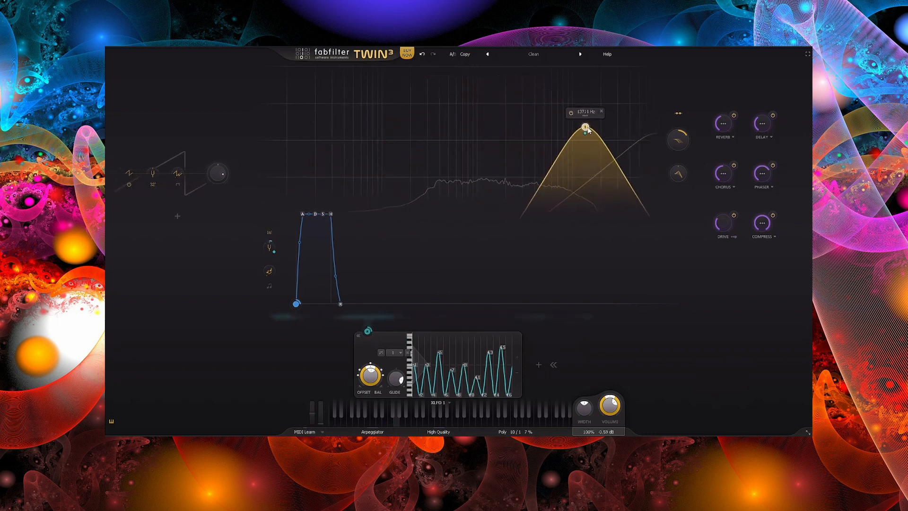
drag(528, 149, 513, 133)
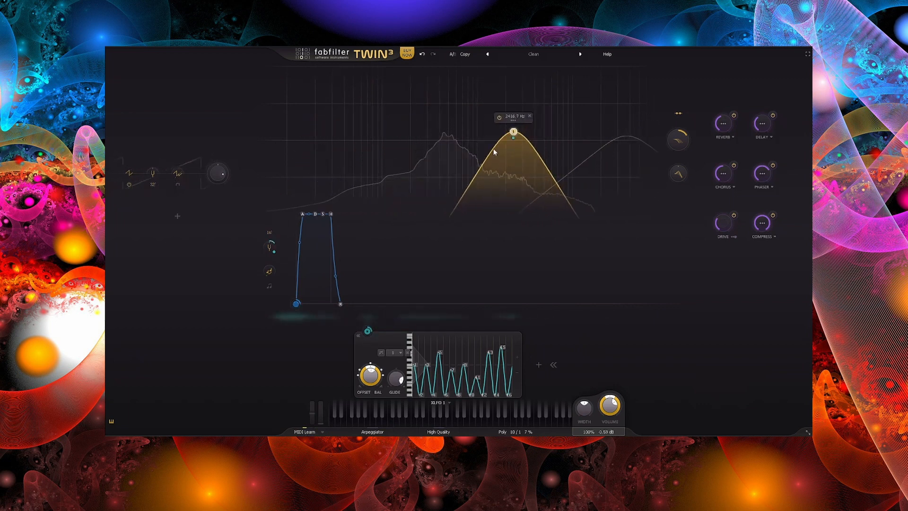
Add an XY controller, assign its Y axis to the delay's feedback, and move the controller's point.
click(539, 367)
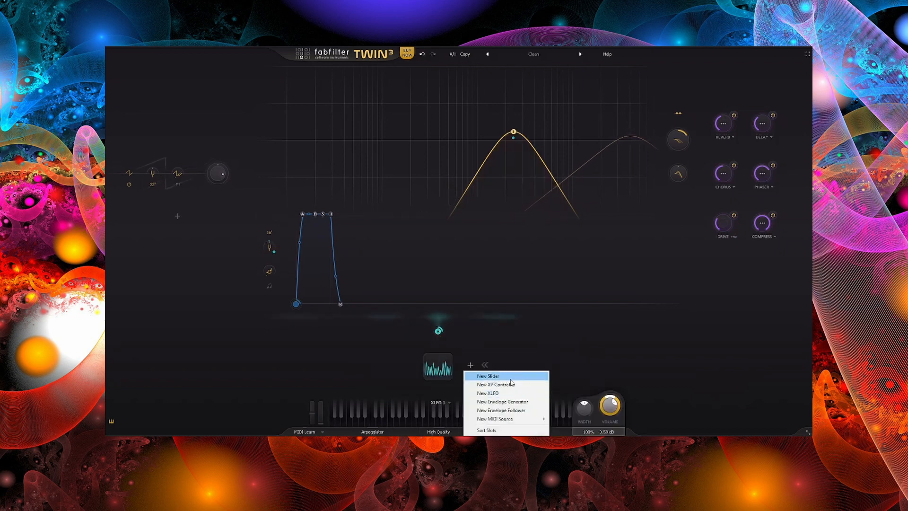
click(525, 385)
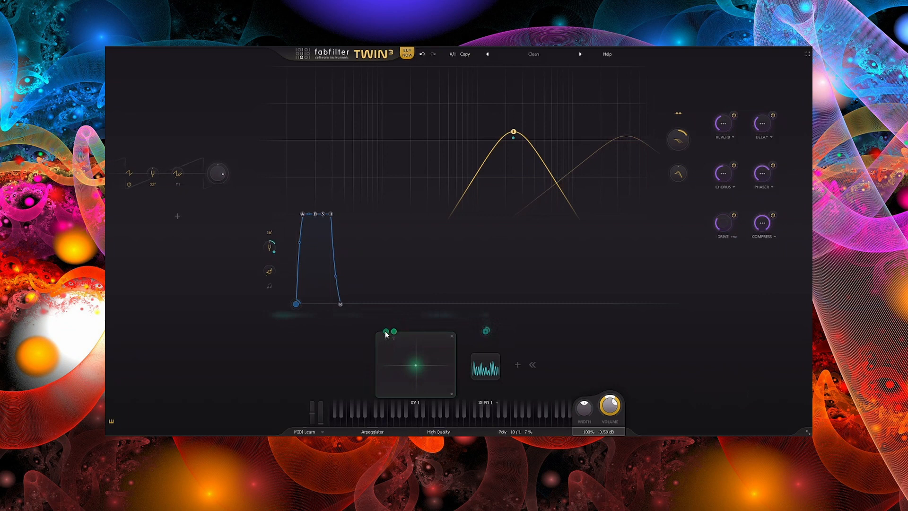
drag(394, 332, 698, 280)
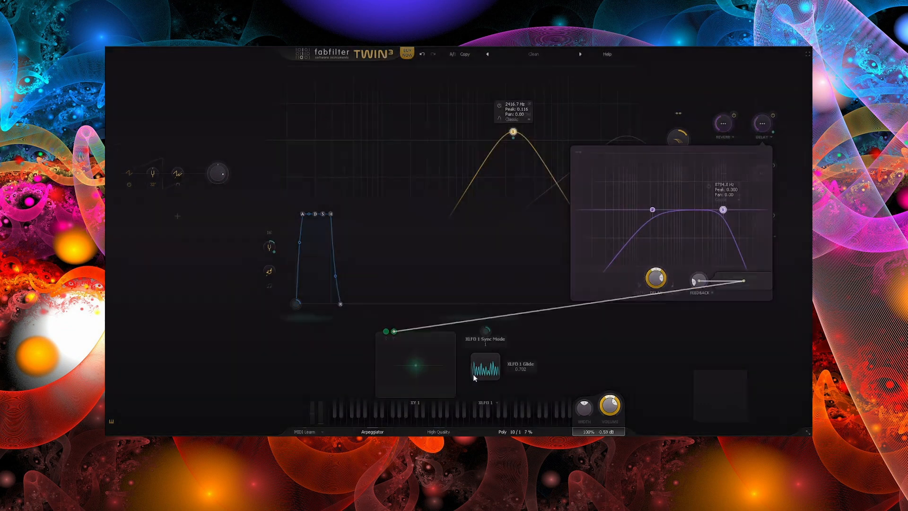
drag(443, 352, 442, 360)
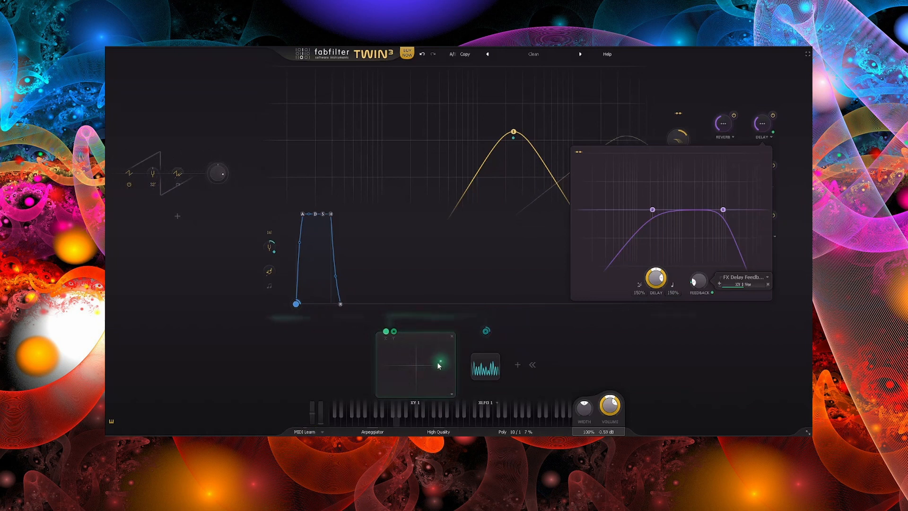
Add a second XY controller that modulates the filter, reposition its point and the filter, and add a second XLFO.
drag(514, 132, 446, 245)
drag(422, 364, 434, 350)
drag(431, 140, 430, 171)
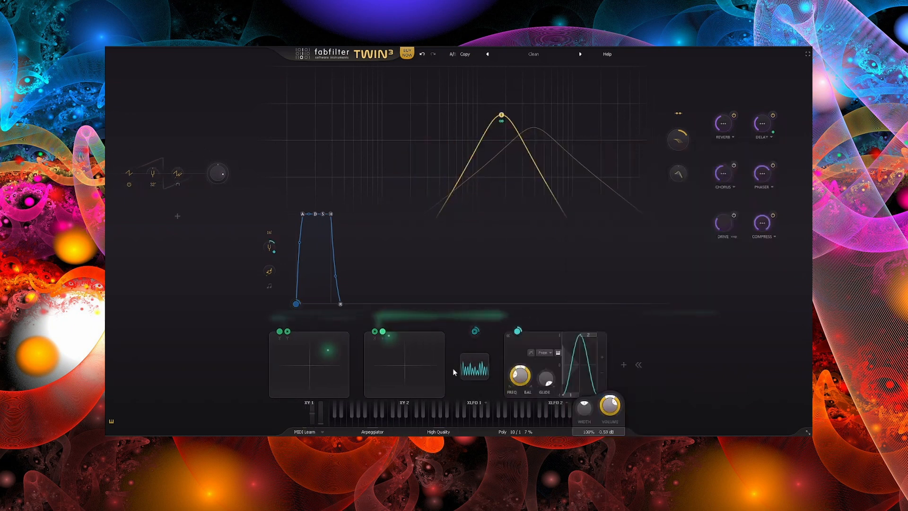
Try the 8 Step Sequence 1 preset with one low step raised in XLFO 2, and the Beat preset.
click(566, 403)
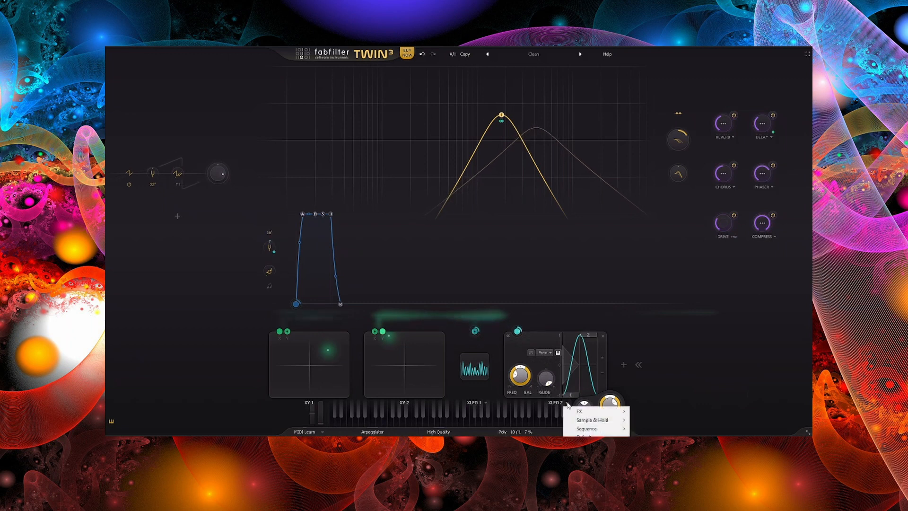
mouse_move(605, 424)
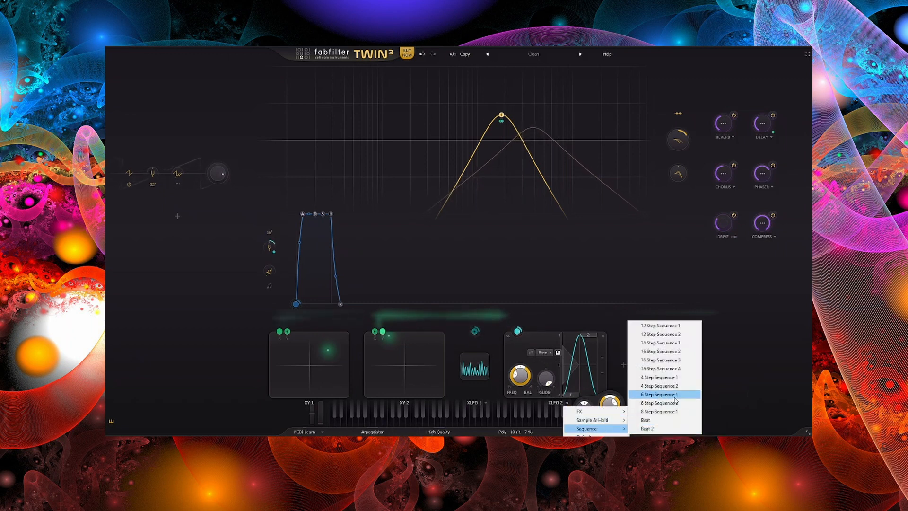
click(683, 412)
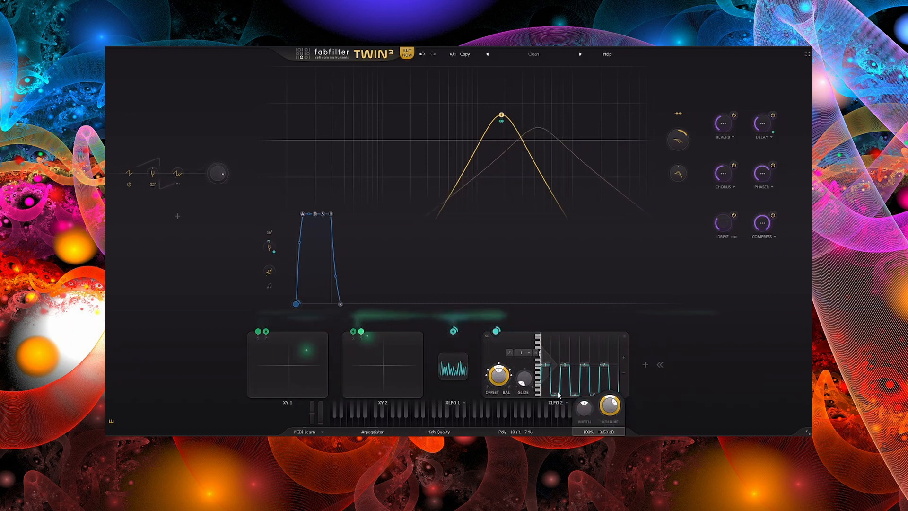
drag(555, 396, 555, 380)
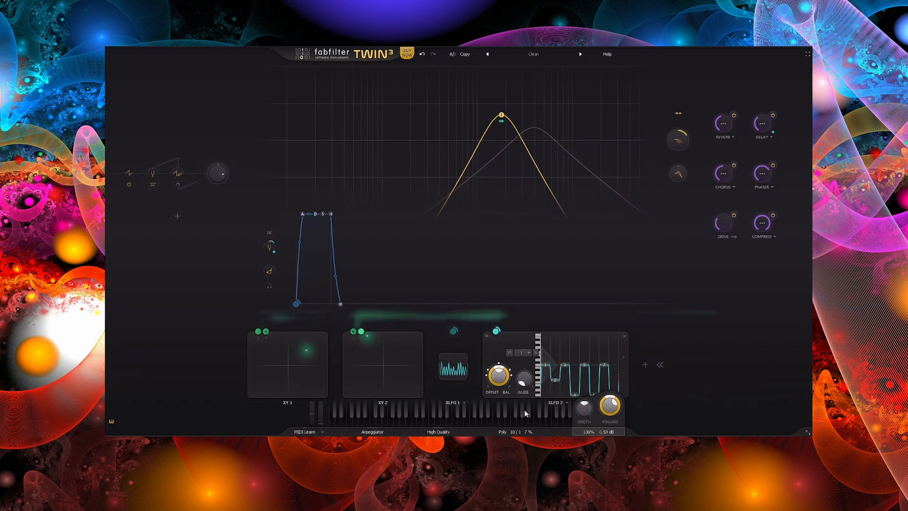
click(567, 404)
mouse_move(594, 428)
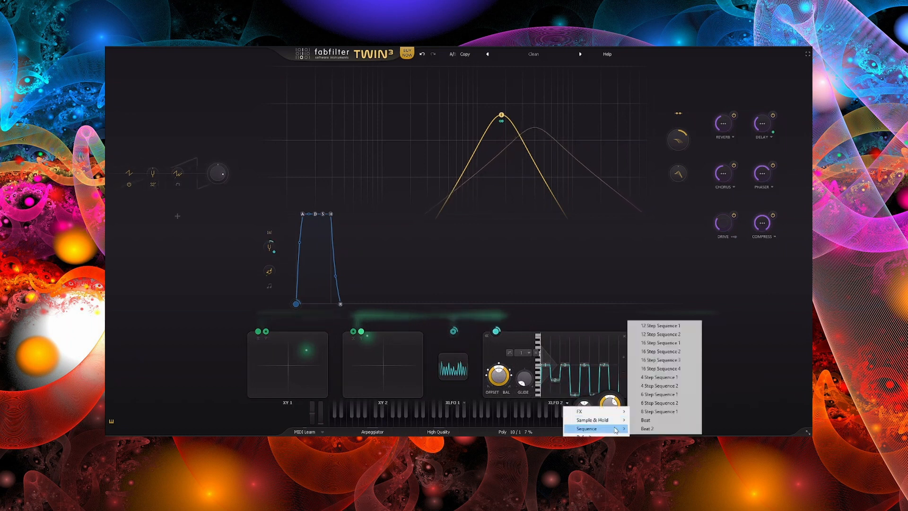
click(672, 420)
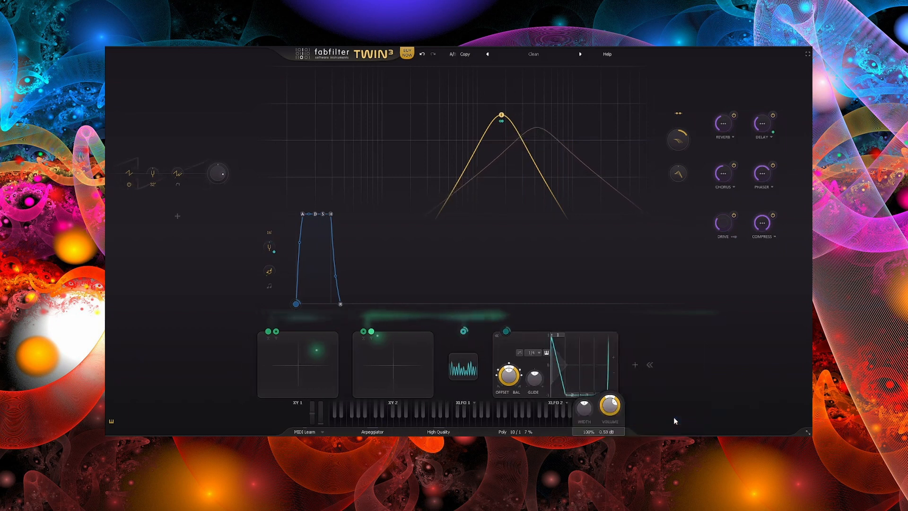
Load the 16 Step Sequence 4 preset into XLFO 2 and assign it to Output Volume with a strong modulation level.
click(566, 404)
mouse_move(594, 428)
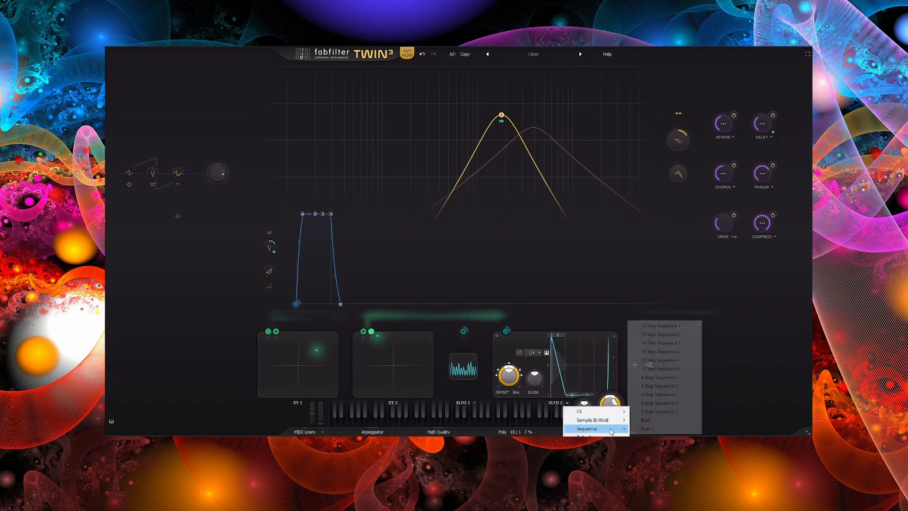
click(670, 369)
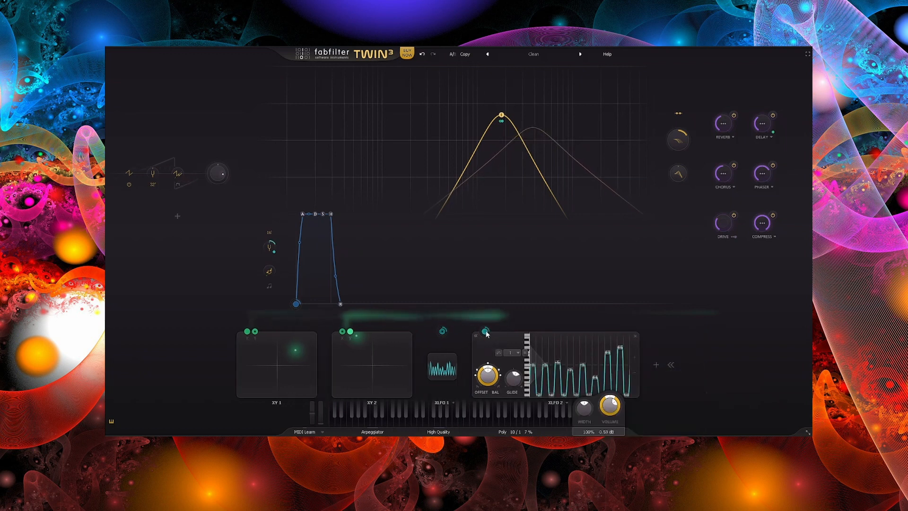
drag(486, 331, 609, 407)
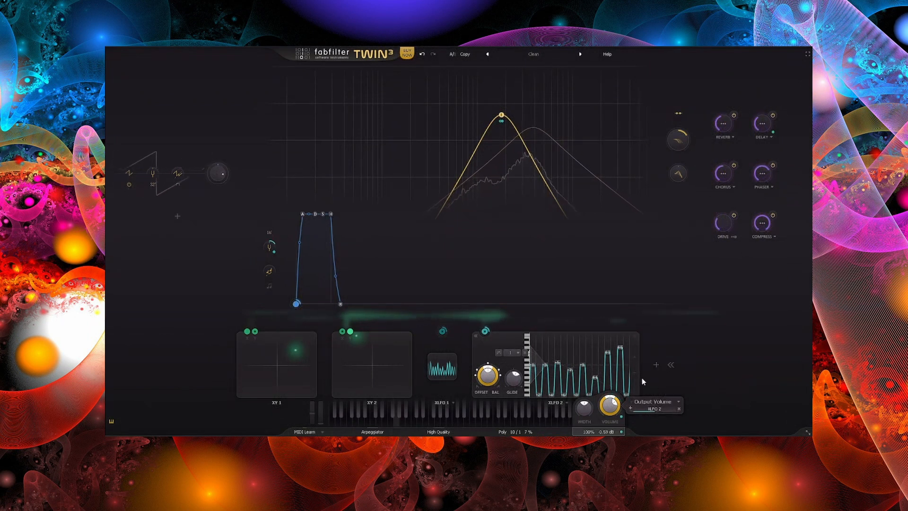
drag(656, 411, 674, 411)
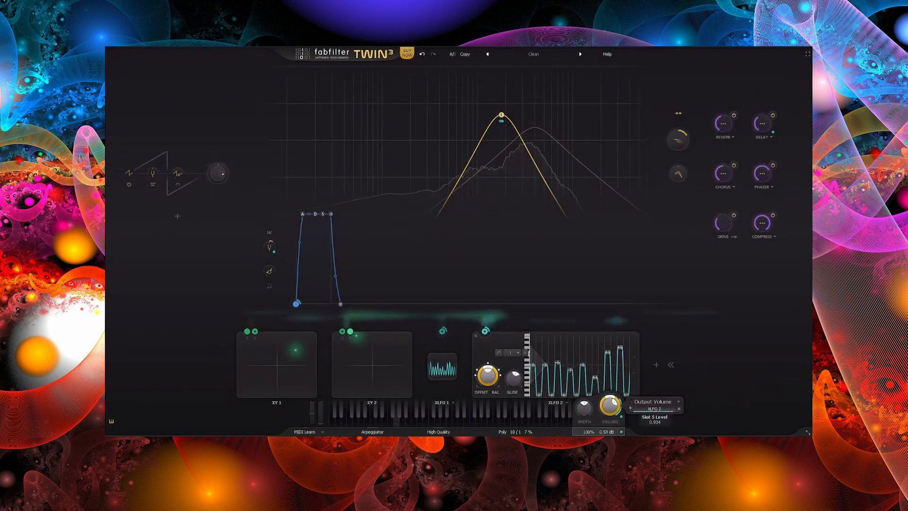
Move the filter to about 298 Hz and reposition the points of both XY controllers.
mouse_move(499, 116)
drag(499, 116, 417, 131)
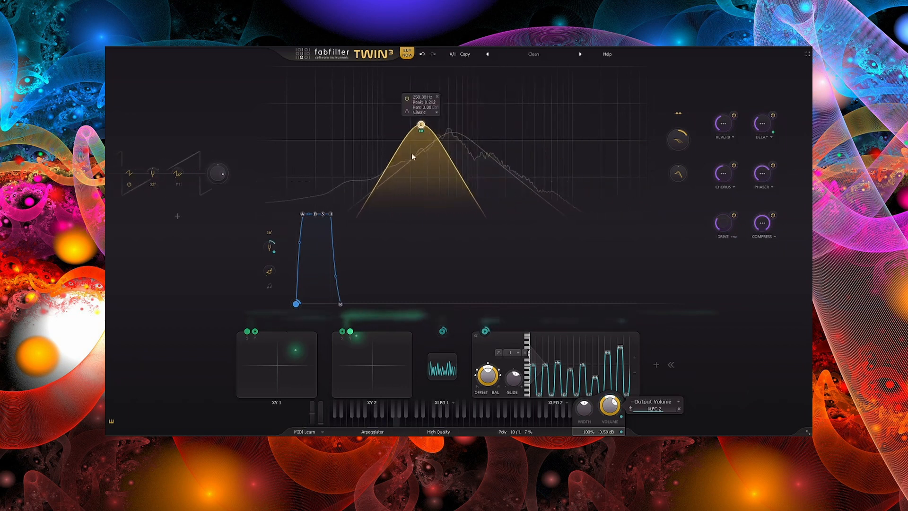
drag(274, 354, 262, 368)
mouse_move(368, 372)
mouse_down()
mouse_move(389, 346)
mouse_move(397, 376)
mouse_move(367, 417)
mouse_move(395, 396)
mouse_move(376, 394)
mouse_move(396, 388)
mouse_move(398, 377)
mouse_move(382, 379)
mouse_up()
Reduce the XLFO 2 modulation level on Output Volume and move the XY 2 point around its pad.
drag(662, 410, 623, 418)
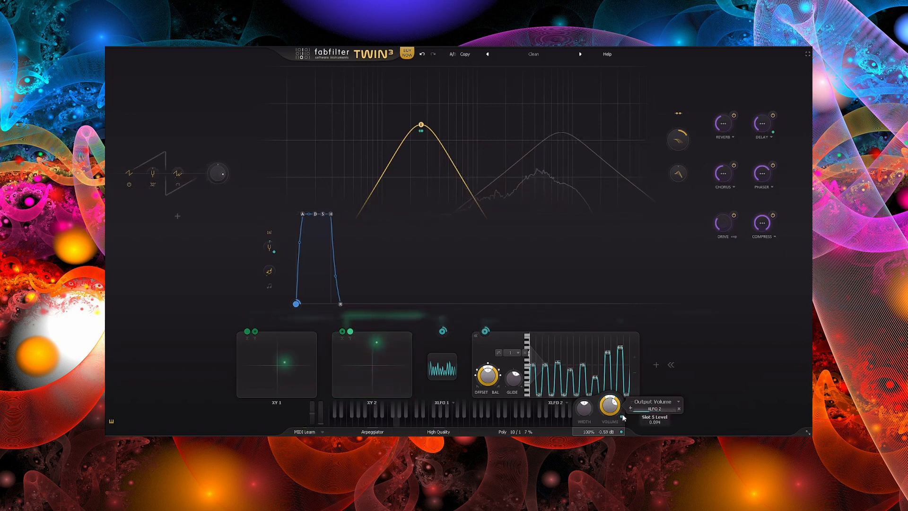
drag(350, 362, 379, 368)
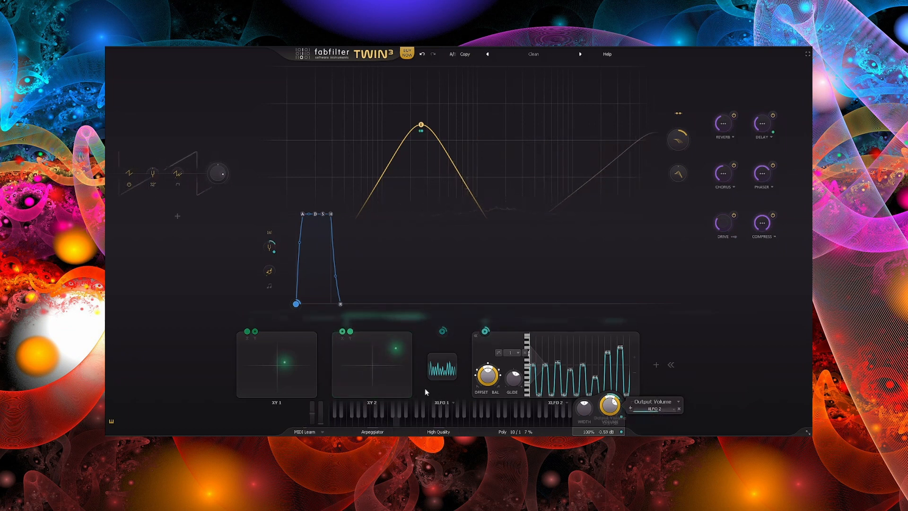
mouse_move(370, 377)
mouse_down()
mouse_move(383, 397)
mouse_move(381, 359)
mouse_move(383, 388)
mouse_move(367, 387)
mouse_up()
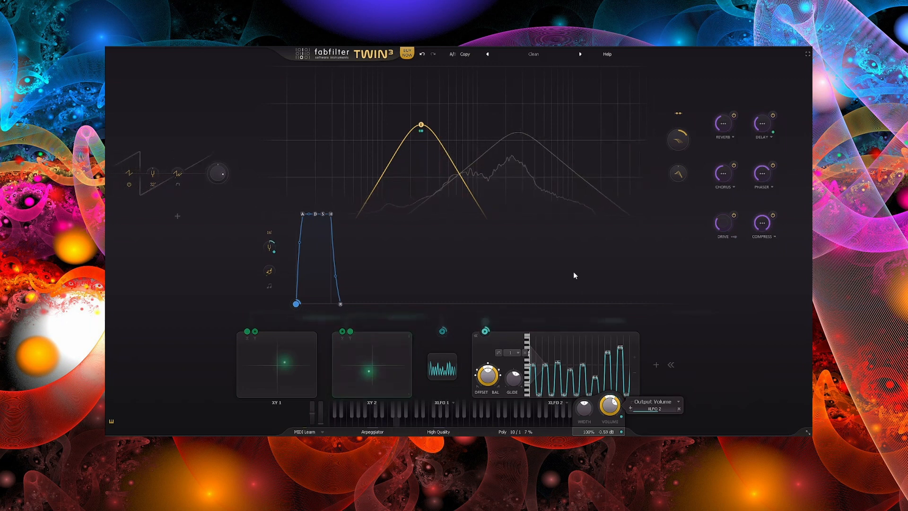
Collapse XLFO 2, raise the output volume to about +2.10 dB, and sweep the filter down below about 200 Hz.
click(476, 336)
drag(421, 125, 479, 135)
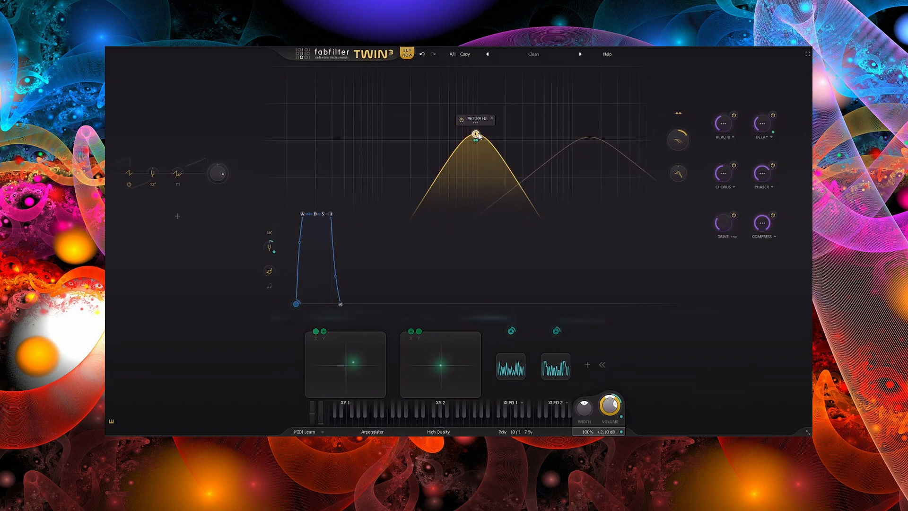
drag(479, 136, 412, 132)
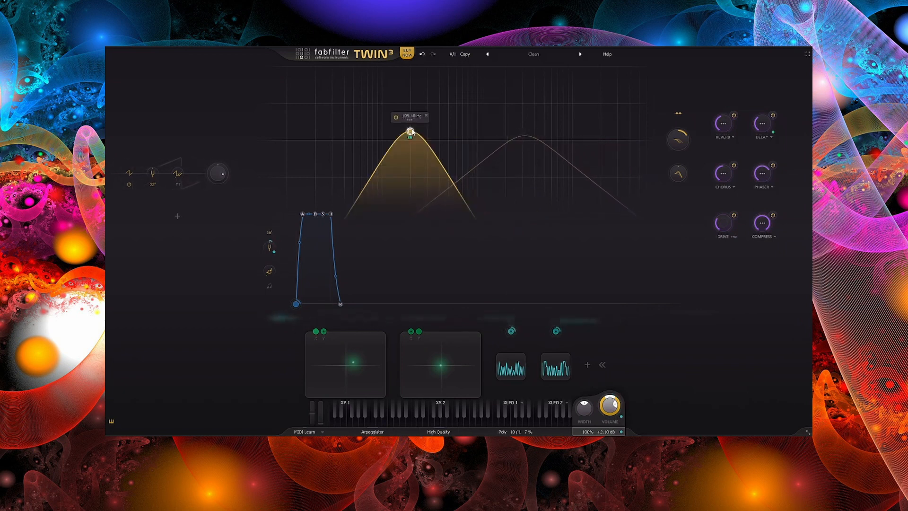
drag(411, 132, 391, 132)
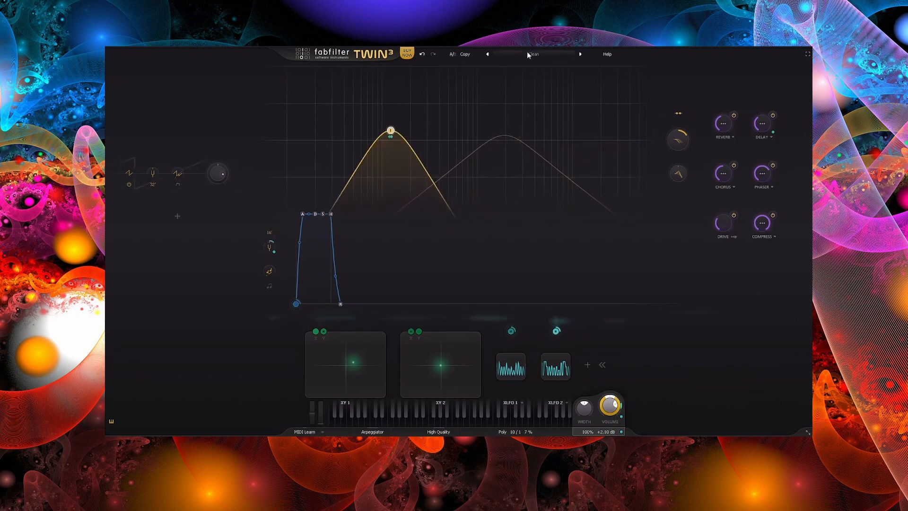
Browse the factory preset categories, including the Synth presets, without loading one.
click(533, 54)
mouse_move(492, 74)
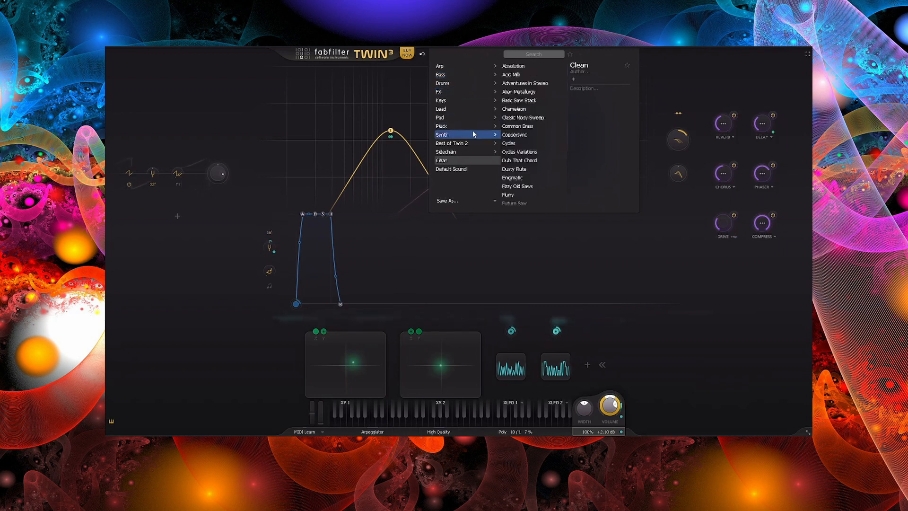
mouse_move(458, 66)
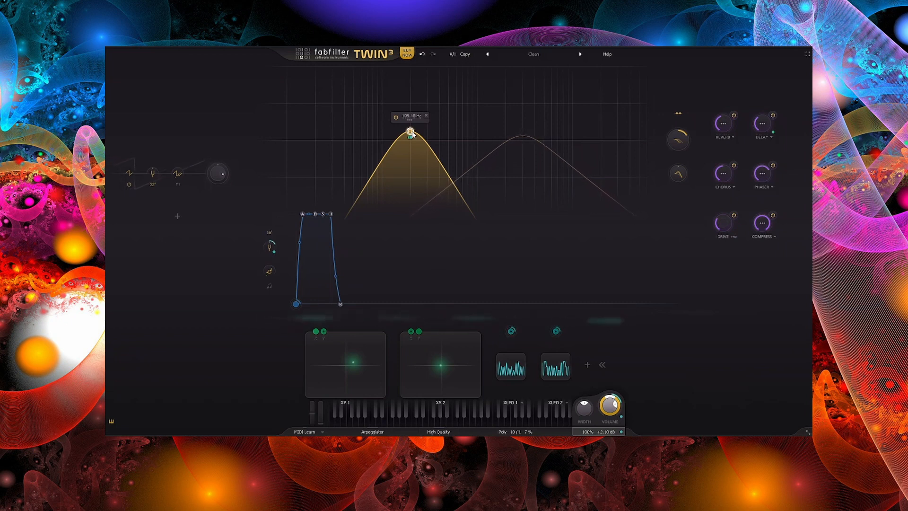
Sweep the filter up to about 226 Hz and back down to a lower frequency.
drag(412, 134, 420, 131)
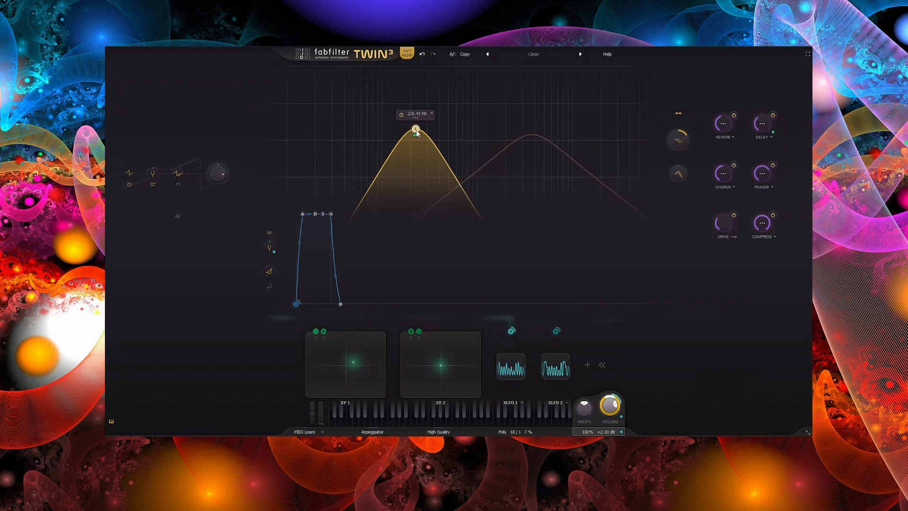
drag(416, 133, 392, 135)
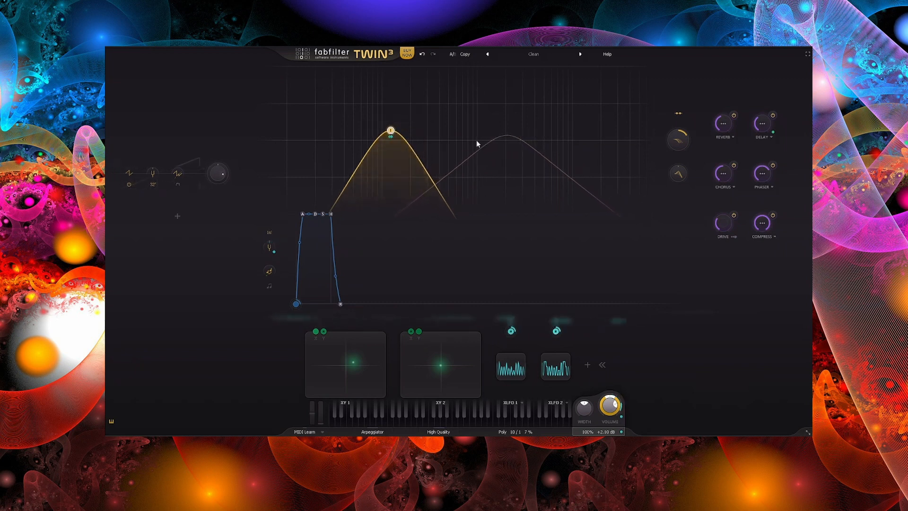